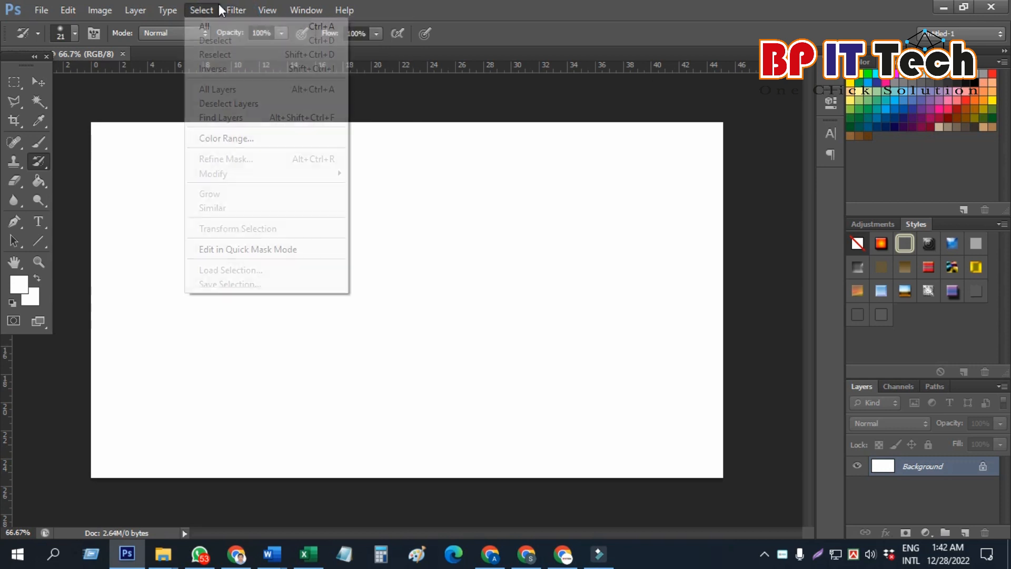
Add a vertical guide at 50% of the canvas width.
mouse_move(169, 12)
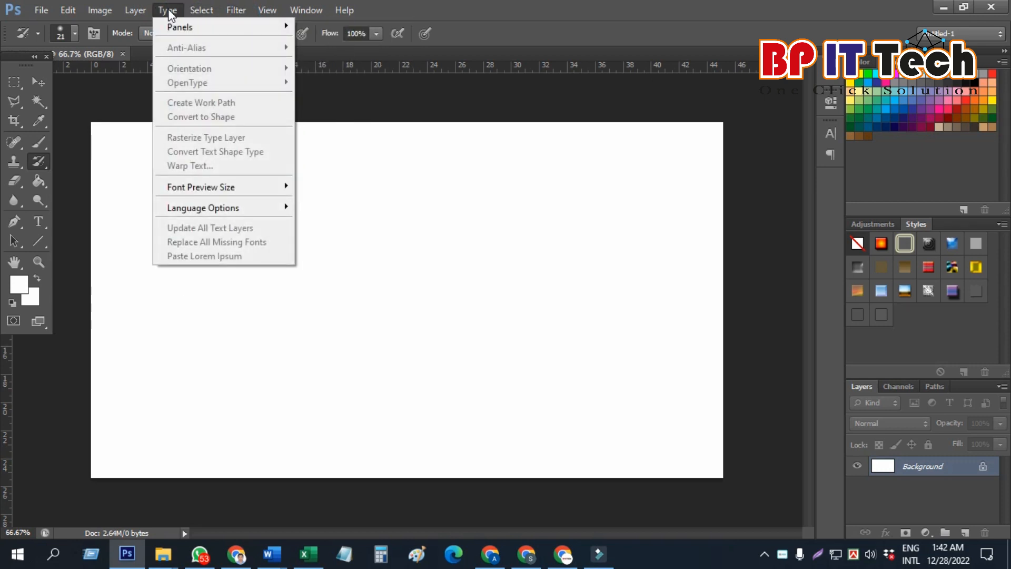
mouse_move(274, 12)
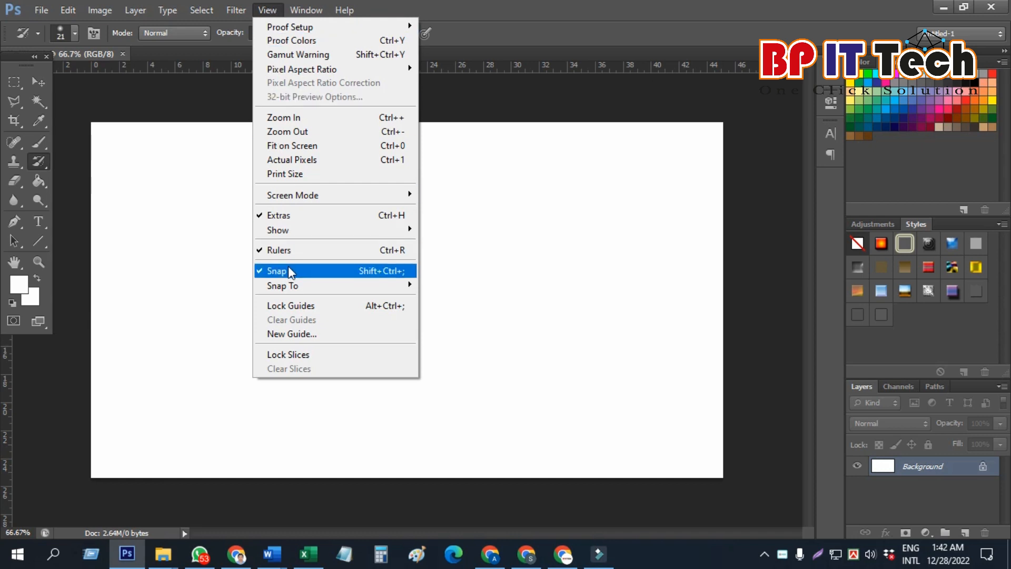
click(292, 334)
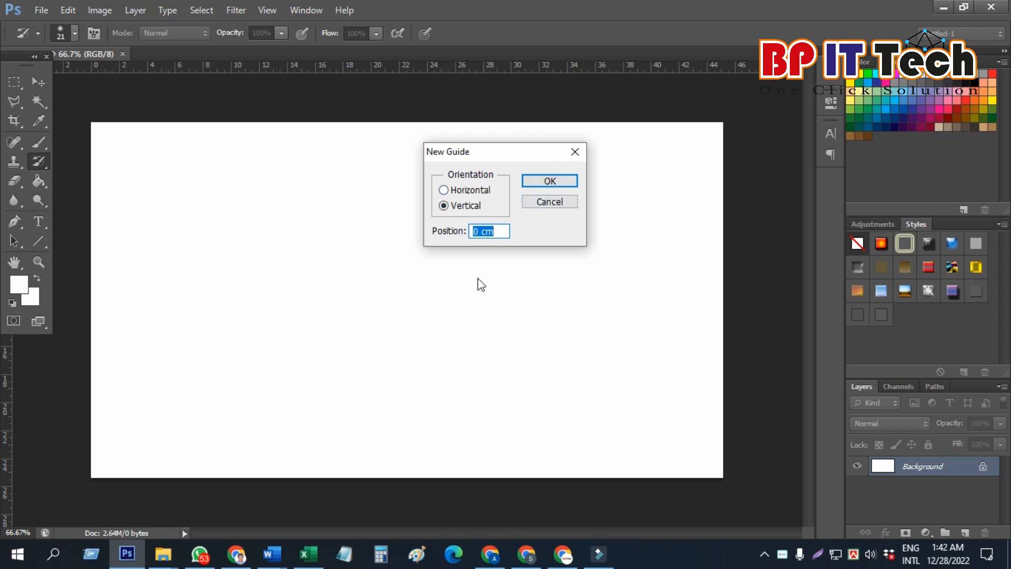
text(50)
double_click(477, 232)
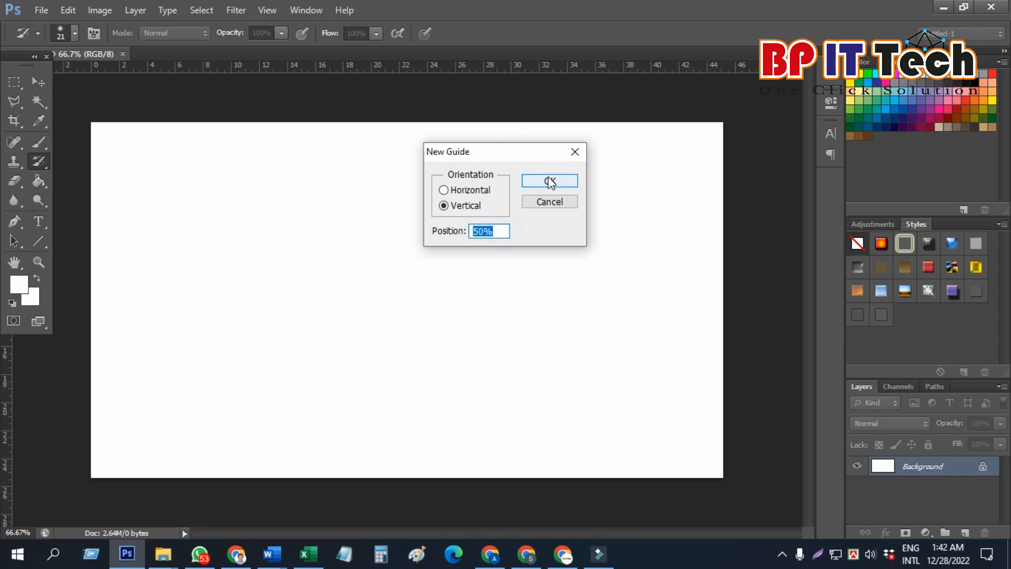
click(549, 182)
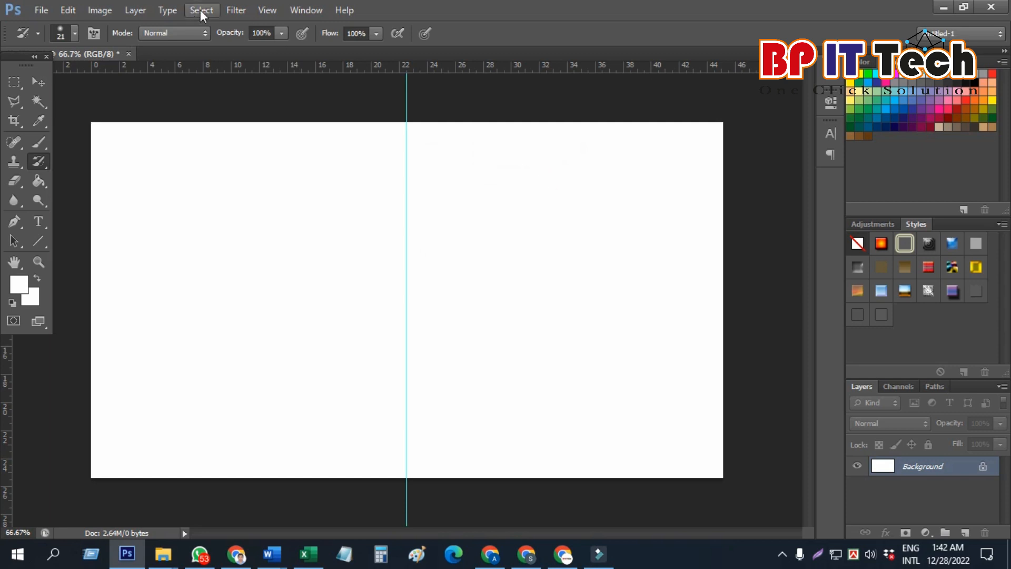
Add a horizontal guide halfway down the canvas so it crosses the vertical guide at the centre.
click(269, 11)
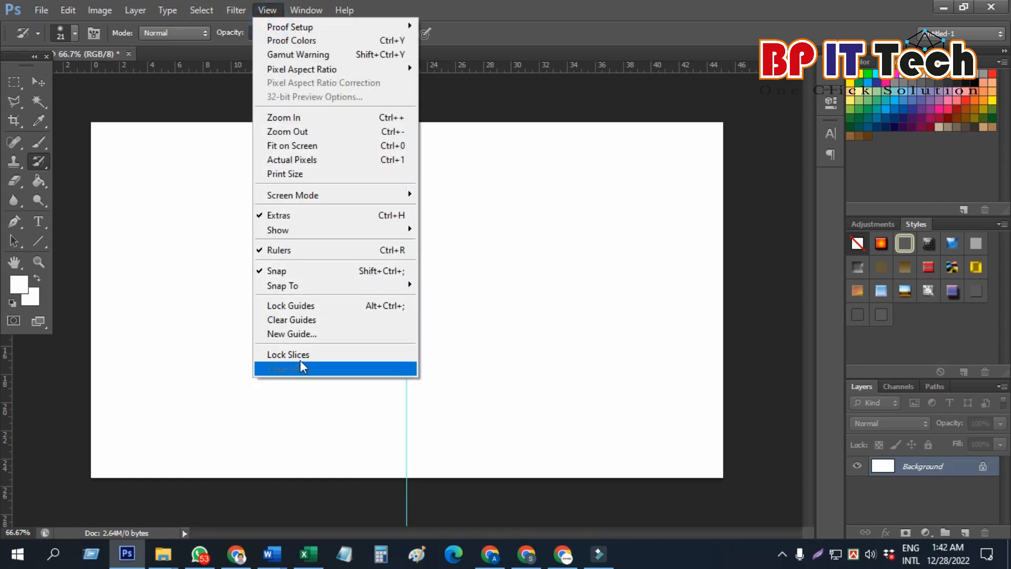
click(312, 335)
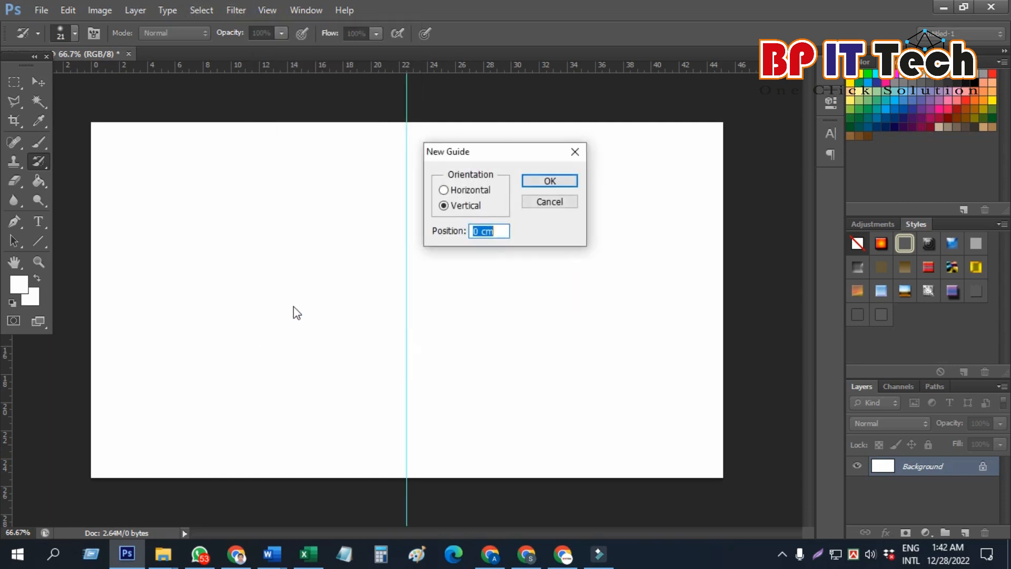
click(468, 192)
click(571, 181)
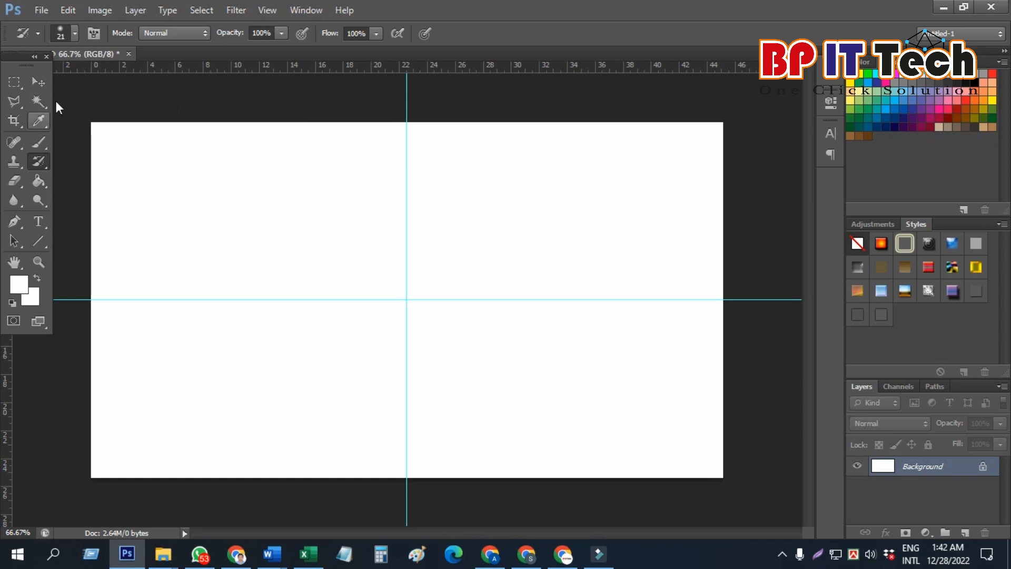
Select the upper-left quarter of the canvas with the Rectangular Marquee tool and add a new layer for it.
click(14, 82)
drag(76, 105, 407, 299)
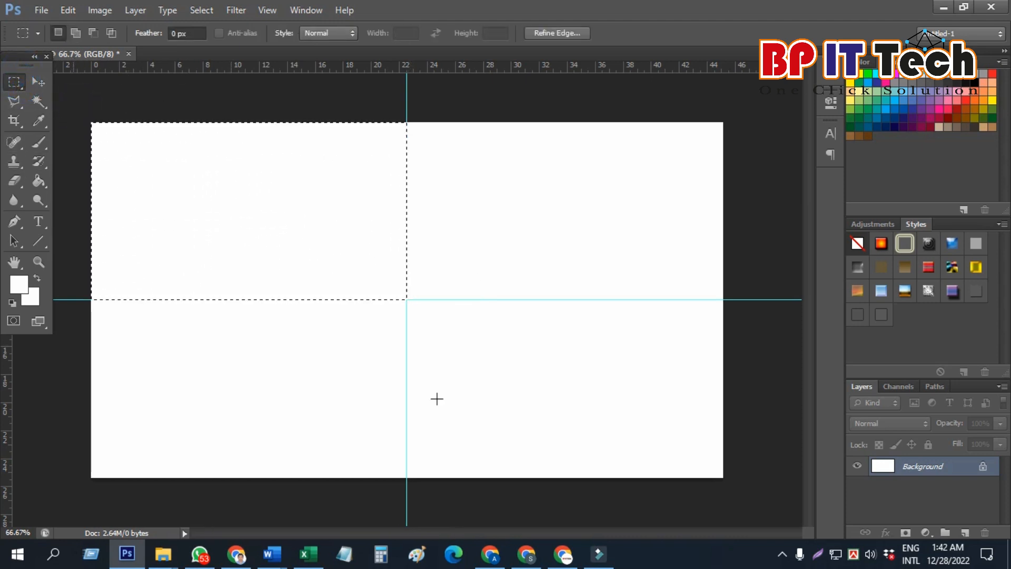
click(965, 534)
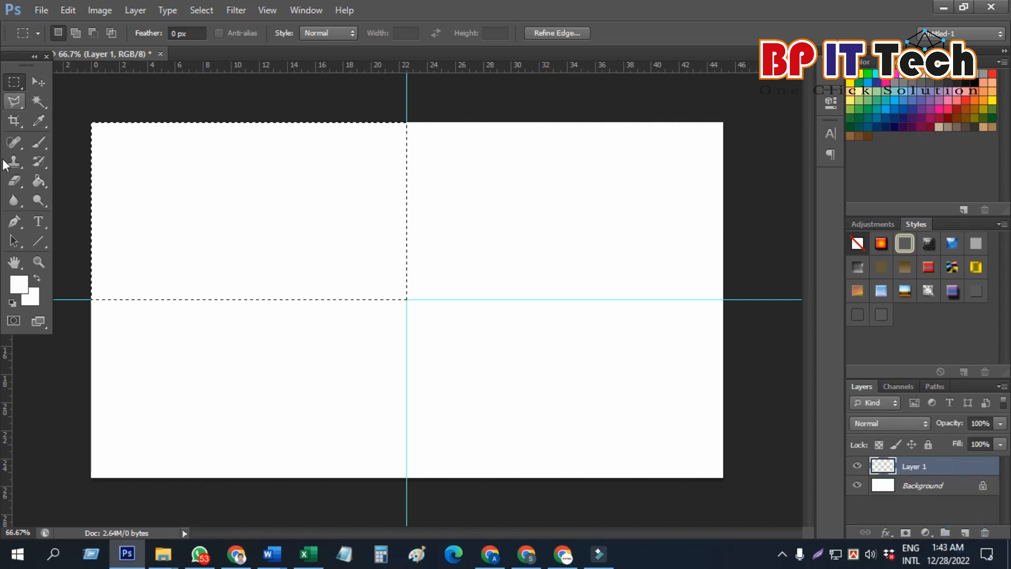
Set the foreground colour to bright orange and fill the selected upper-left quarter with it at 100% opacity in Normal mode.
key(i)
click(16, 287)
click(706, 216)
click(923, 156)
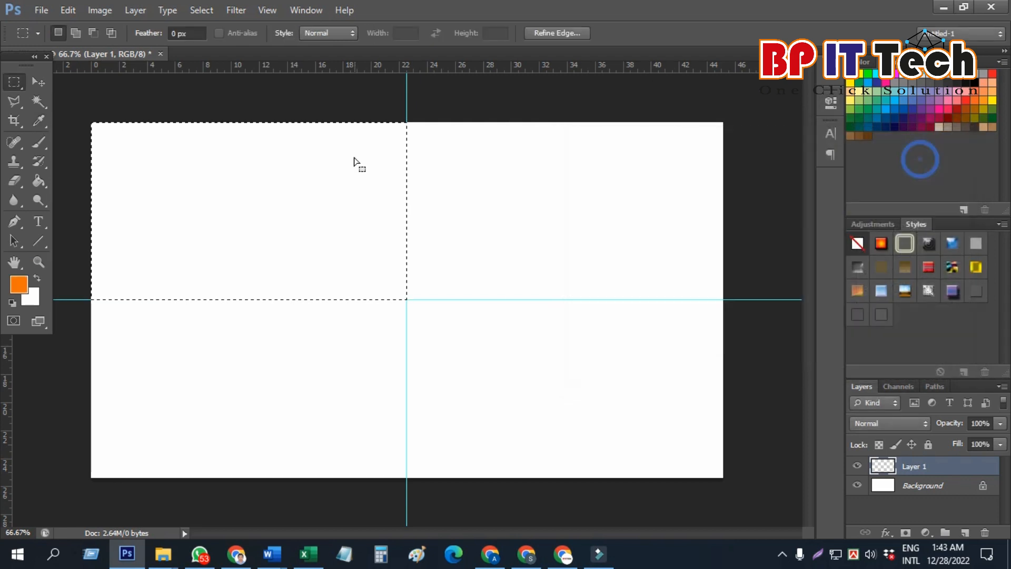
right_click(326, 170)
click(393, 378)
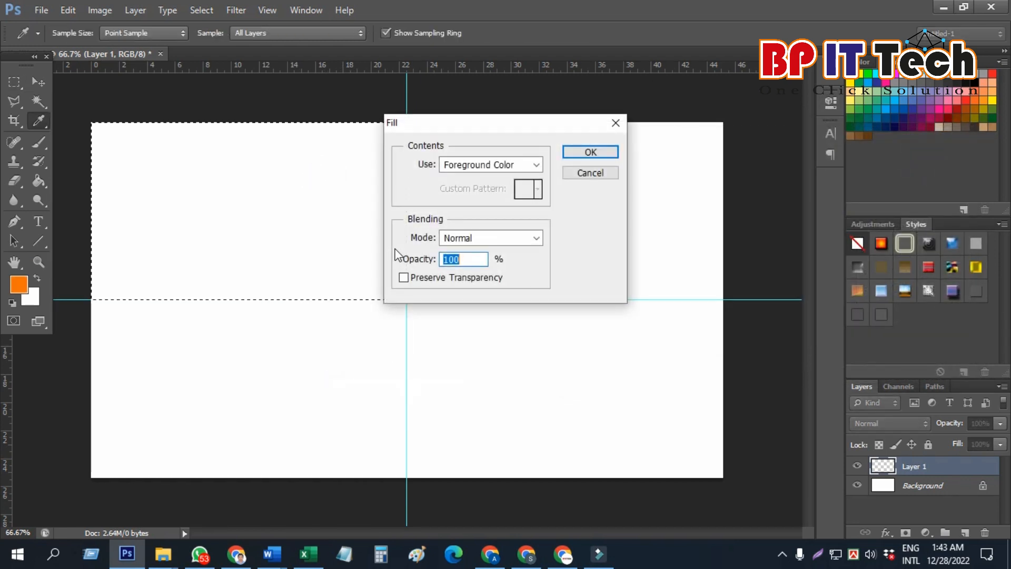
click(586, 150)
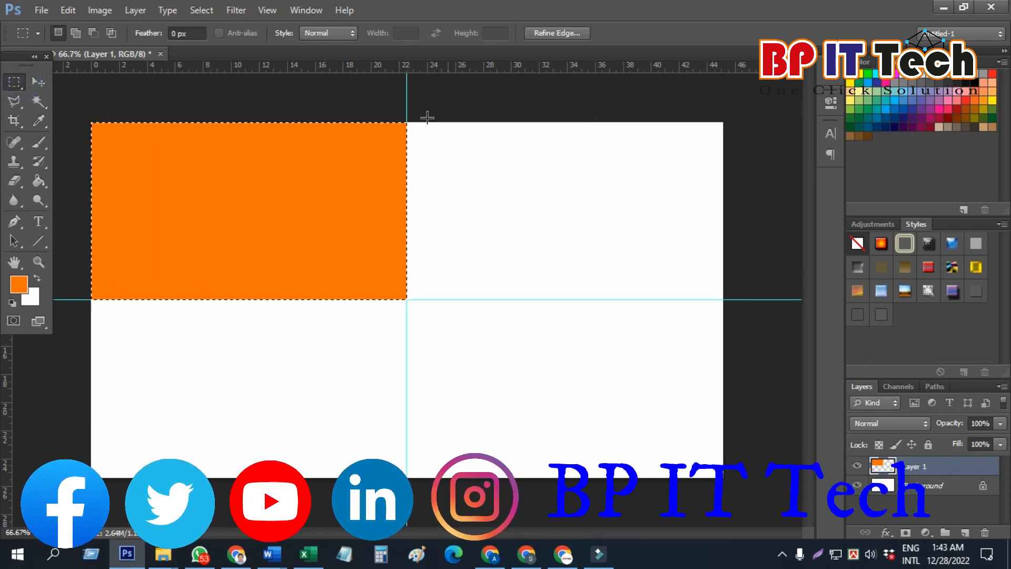
Select the upper-right quarter of the canvas up to the guides and add a new layer for it.
drag(722, 122, 406, 299)
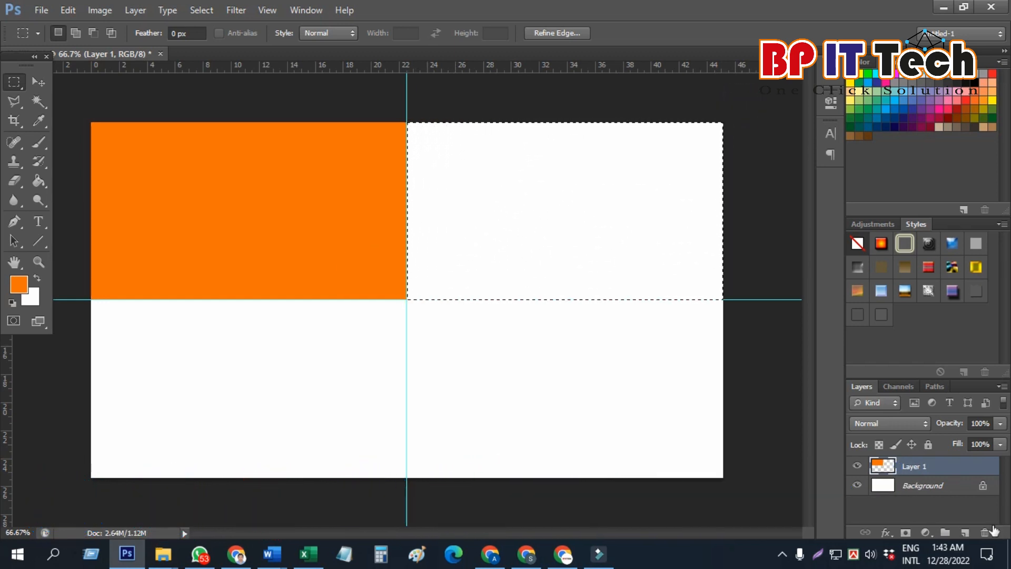
click(964, 532)
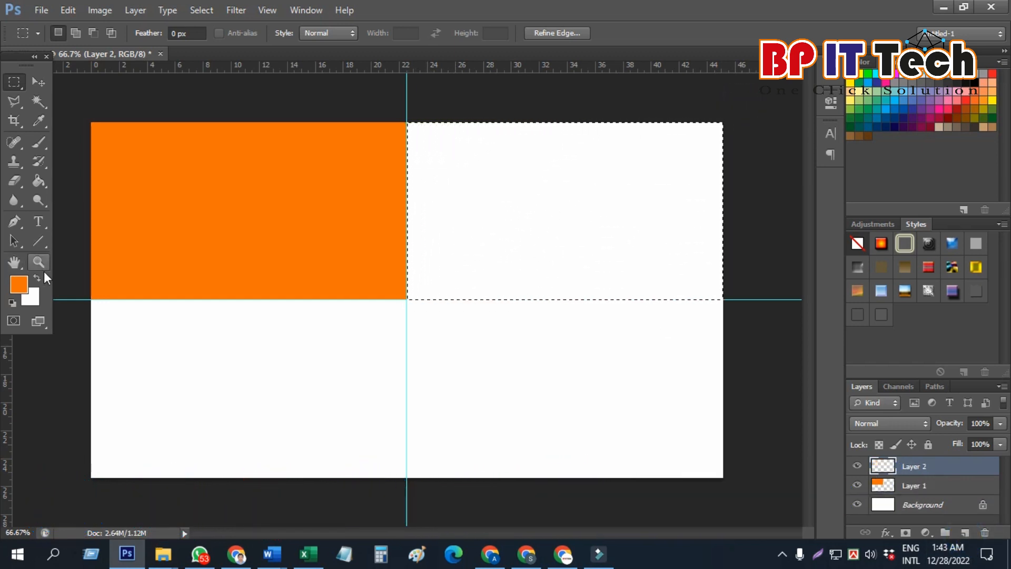
Set the foreground colour to dark brown #6b3003 and fill the selected upper-right quarter with it.
key(i)
click(19, 284)
click(746, 236)
click(756, 275)
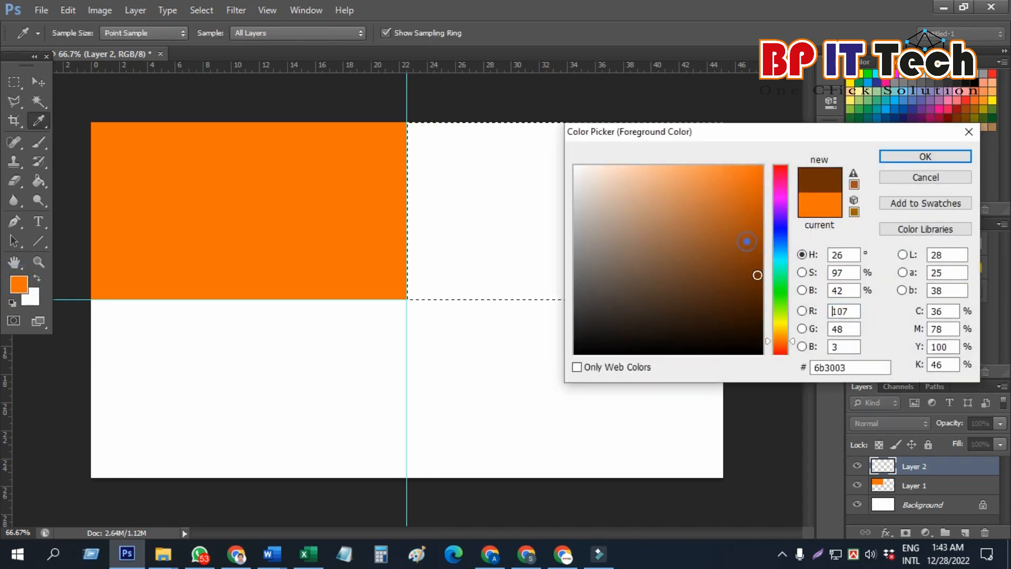
click(911, 157)
key(m)
right_click(567, 165)
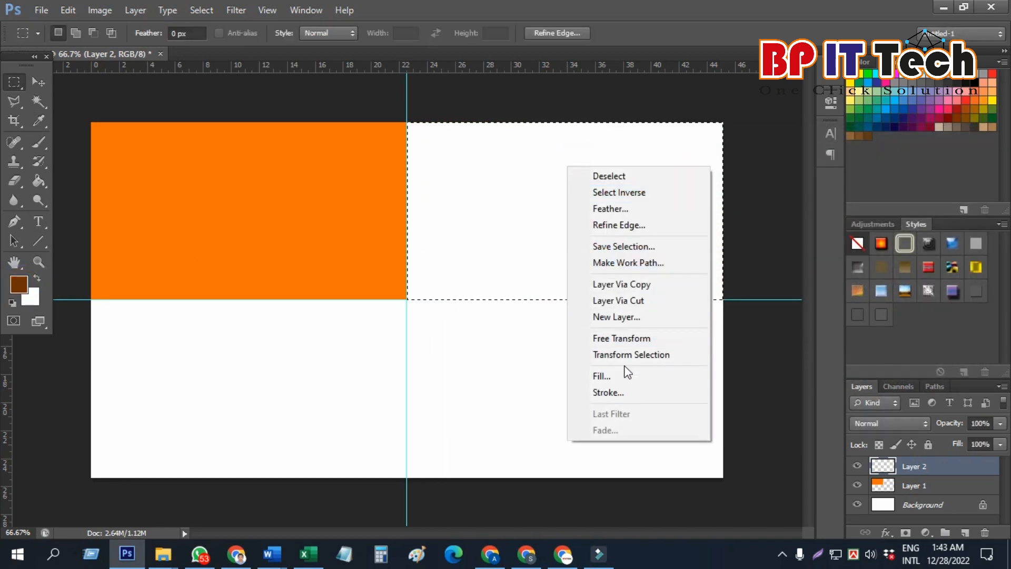
click(602, 375)
click(591, 152)
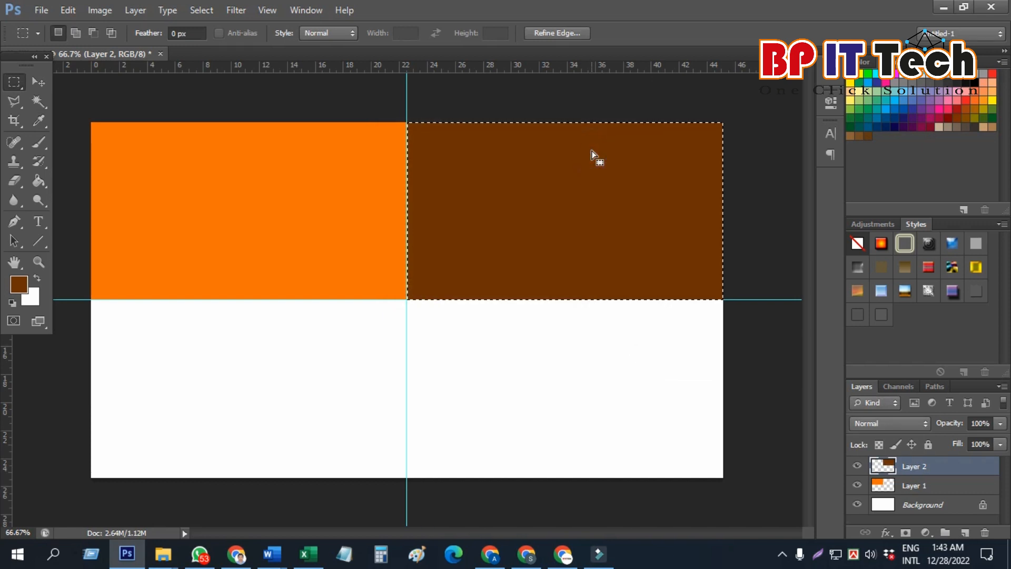
Select the lower-left quarter of the canvas with the Rectangular Marquee tool and add a new layer for it.
click(15, 81)
drag(66, 479, 408, 300)
click(964, 532)
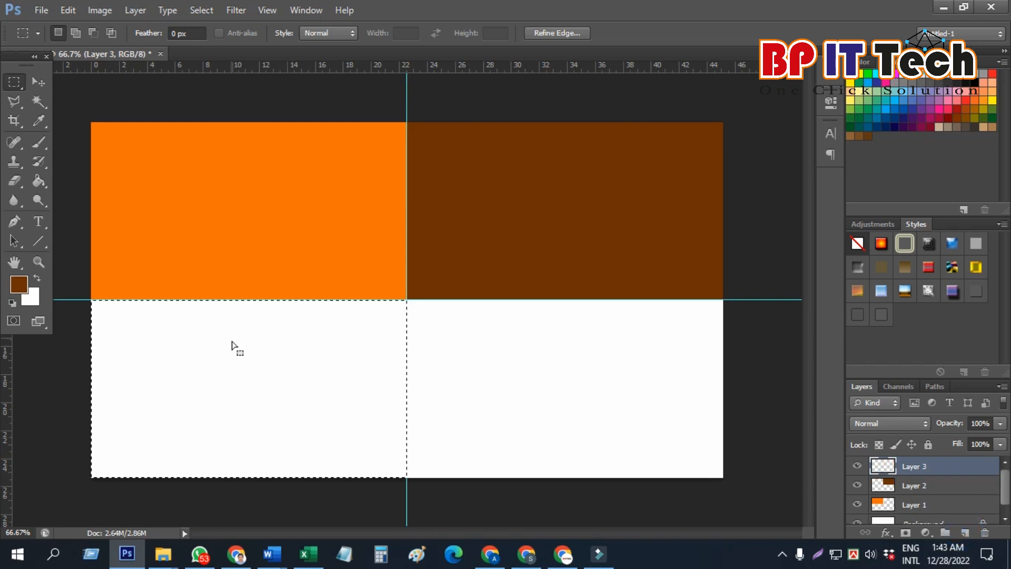
Set the foreground colour to pinkish red and fill the selected lower-left quarter with it.
right_click(233, 344)
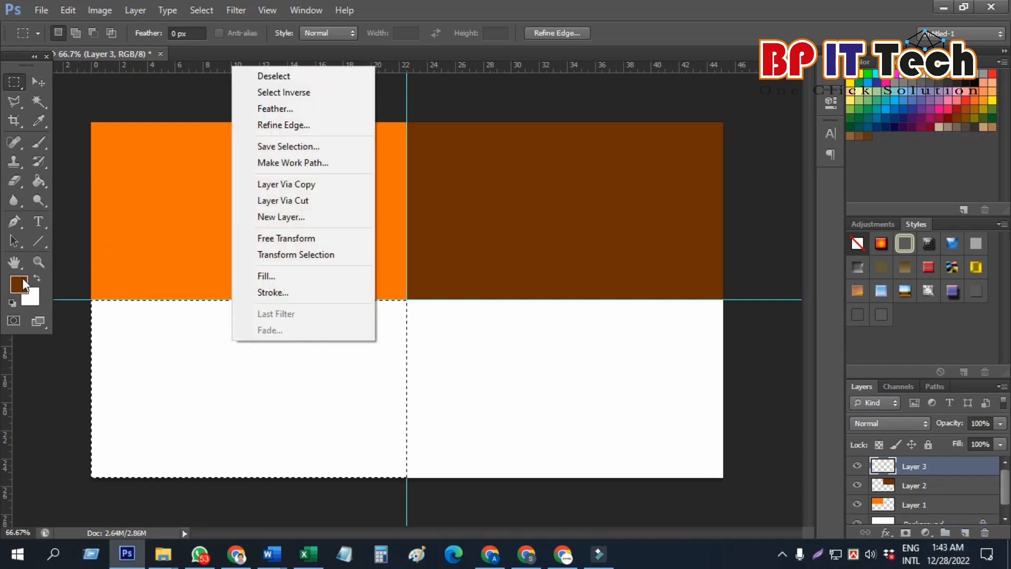
click(22, 279)
click(21, 282)
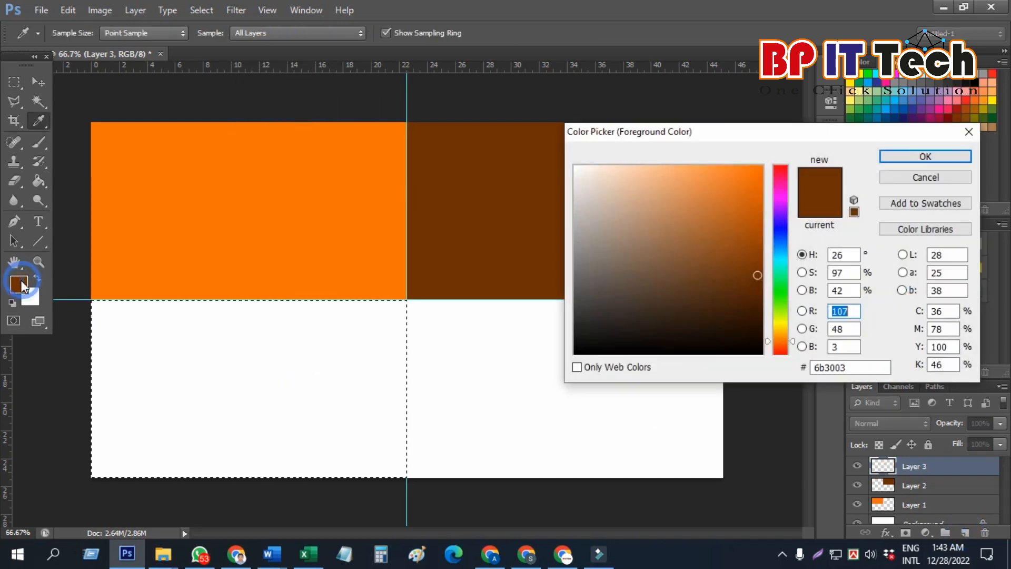
mouse_move(783, 199)
mouse_down()
mouse_move(780, 176)
mouse_move(735, 176)
mouse_move(744, 172)
mouse_move(744, 183)
mouse_up()
click(922, 157)
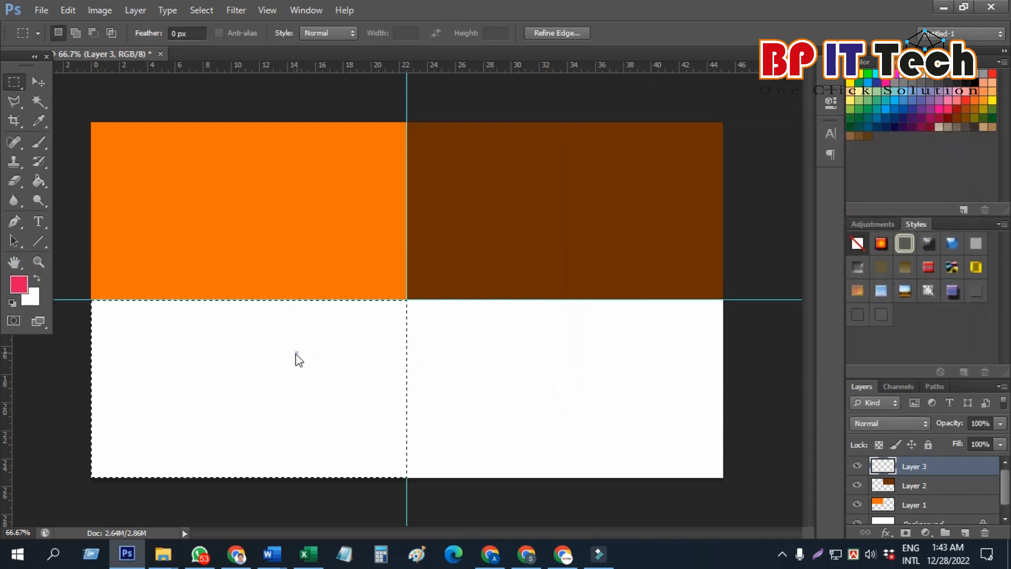
right_click(295, 354)
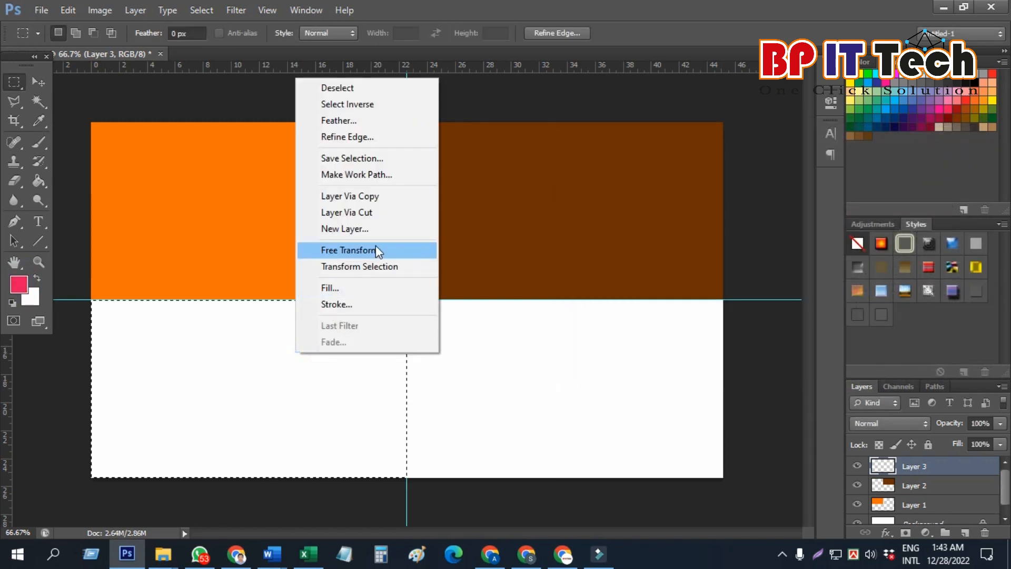
click(375, 285)
click(588, 154)
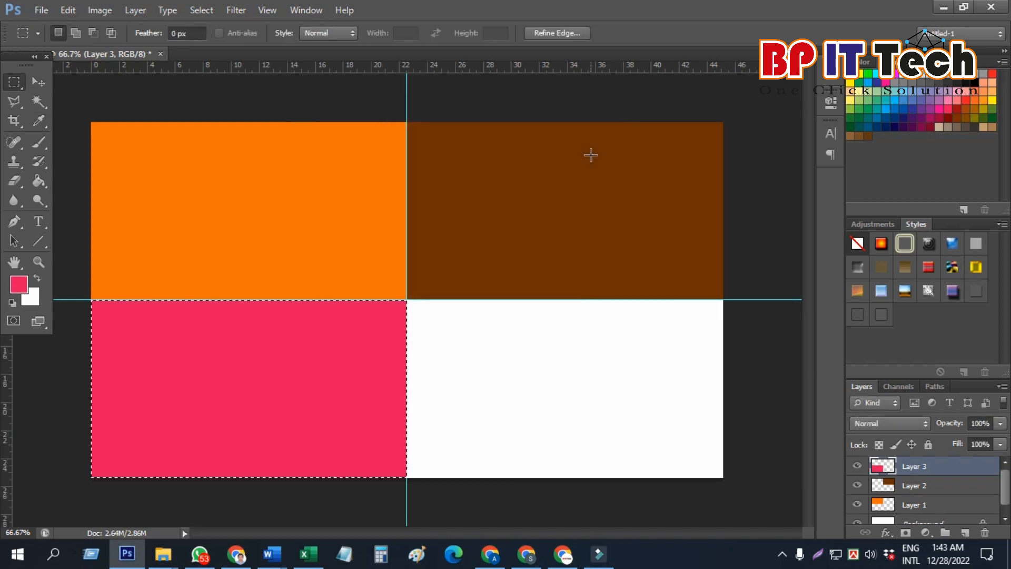
Select the lower-right quarter of the canvas up to the guides and add a new layer for it.
drag(748, 498, 407, 299)
click(971, 536)
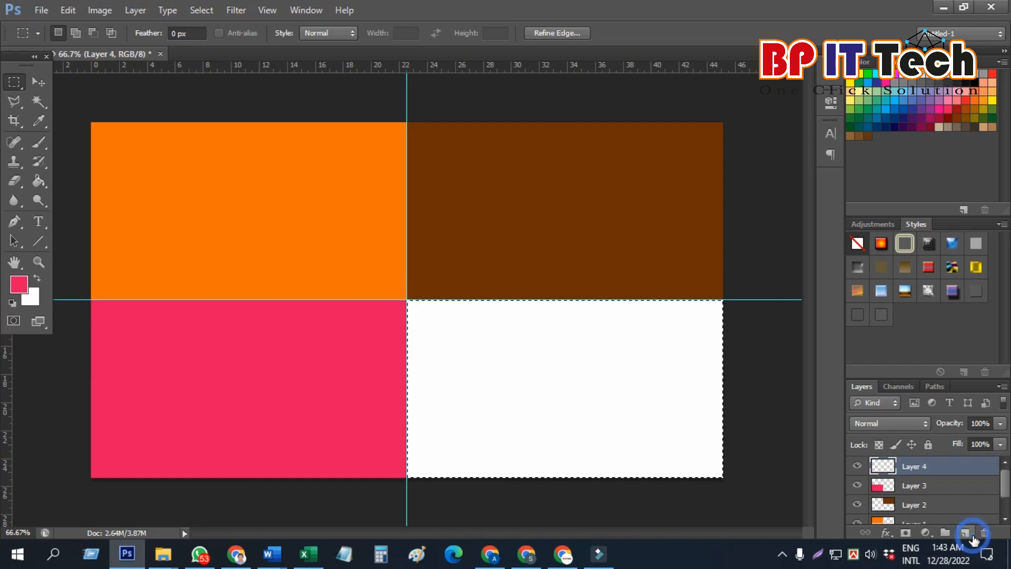
Try several shades for the foreground colour and settle on a deep purple.
click(19, 284)
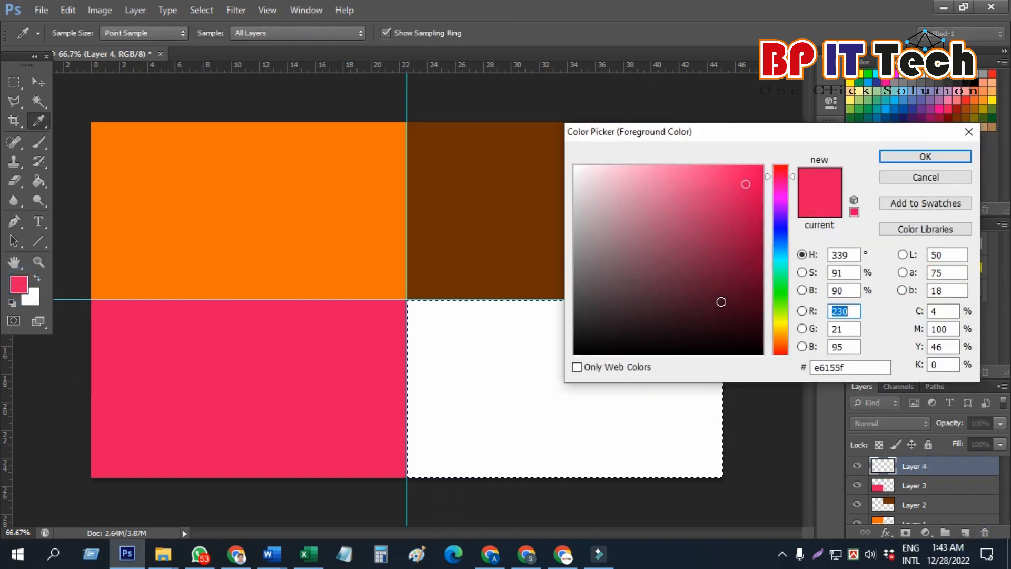
drag(723, 319, 772, 199)
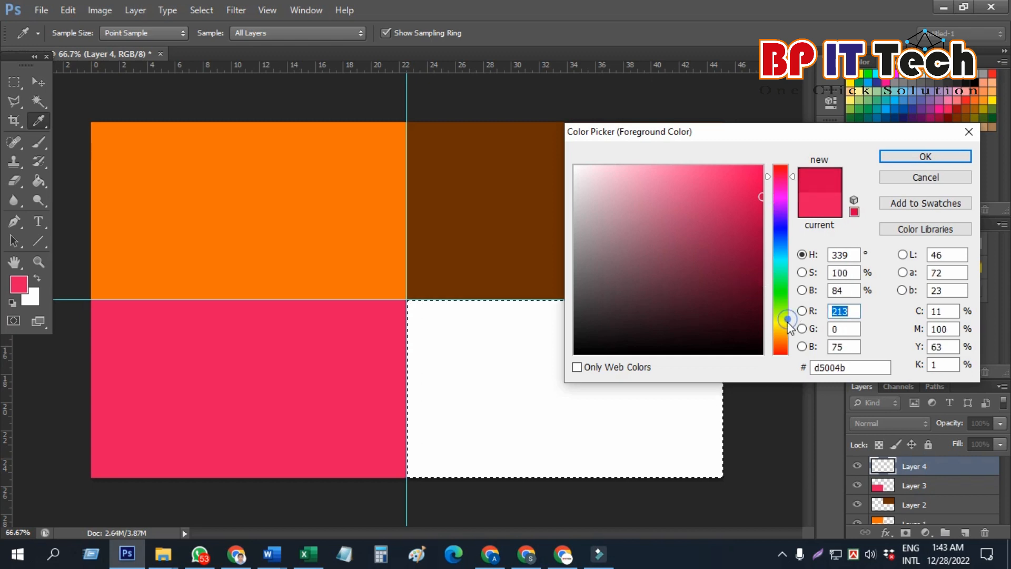
click(778, 335)
click(741, 281)
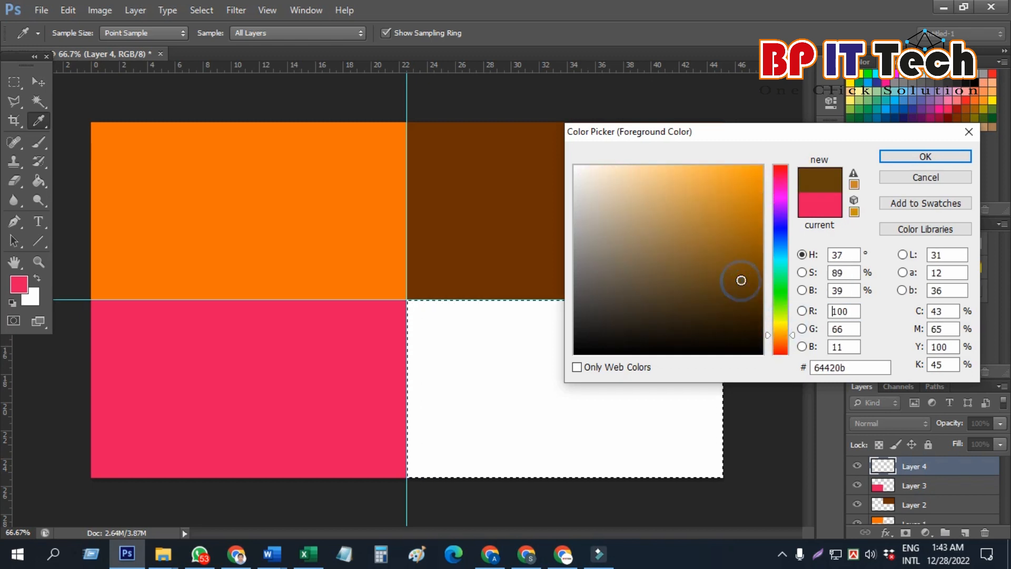
click(715, 201)
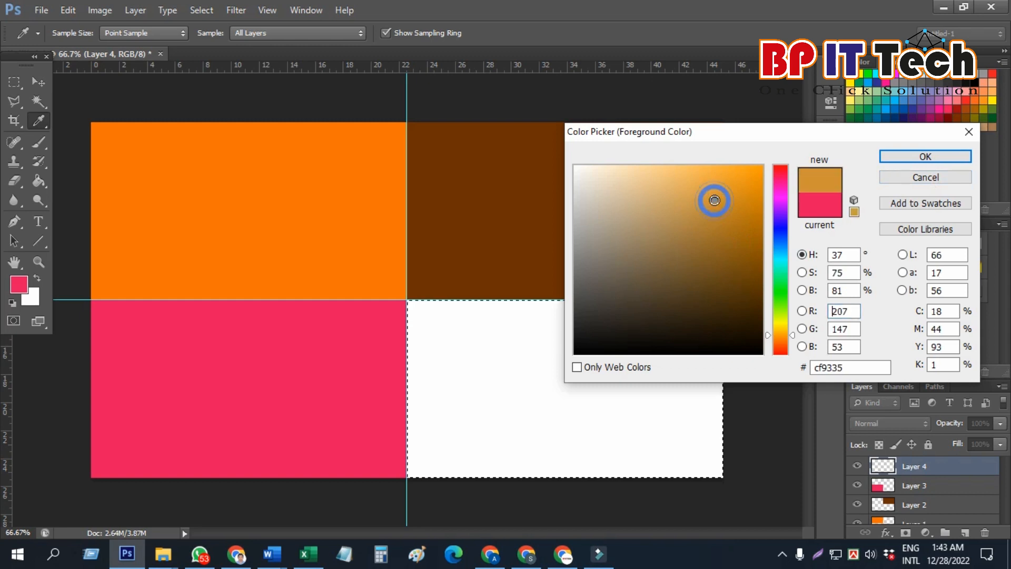
mouse_move(786, 179)
mouse_down()
mouse_move(785, 200)
mouse_move(746, 214)
mouse_move(764, 233)
mouse_up()
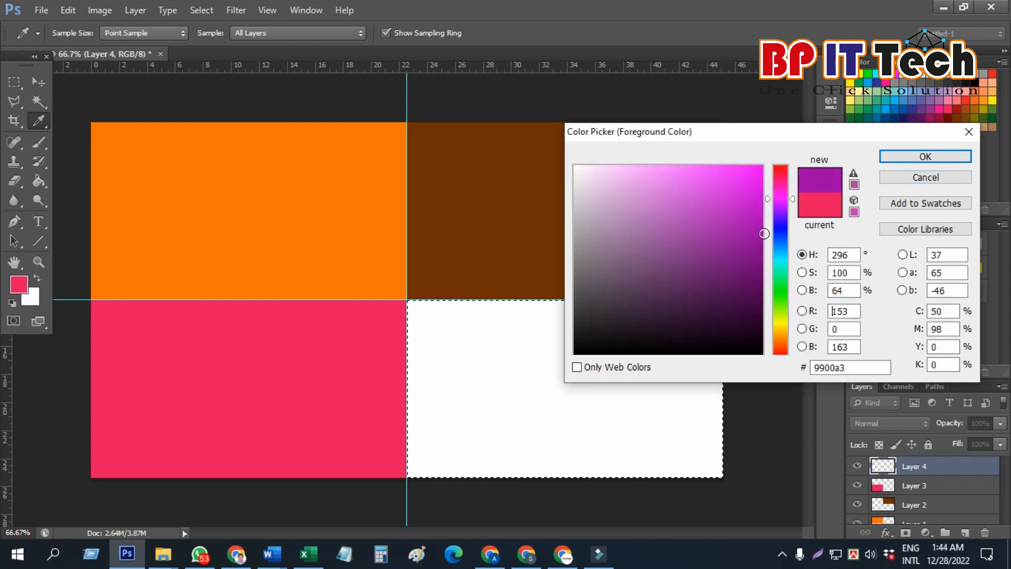
click(924, 156)
Fill the selected lower-right quarter with the purple foreground colour.
key(m)
right_click(605, 377)
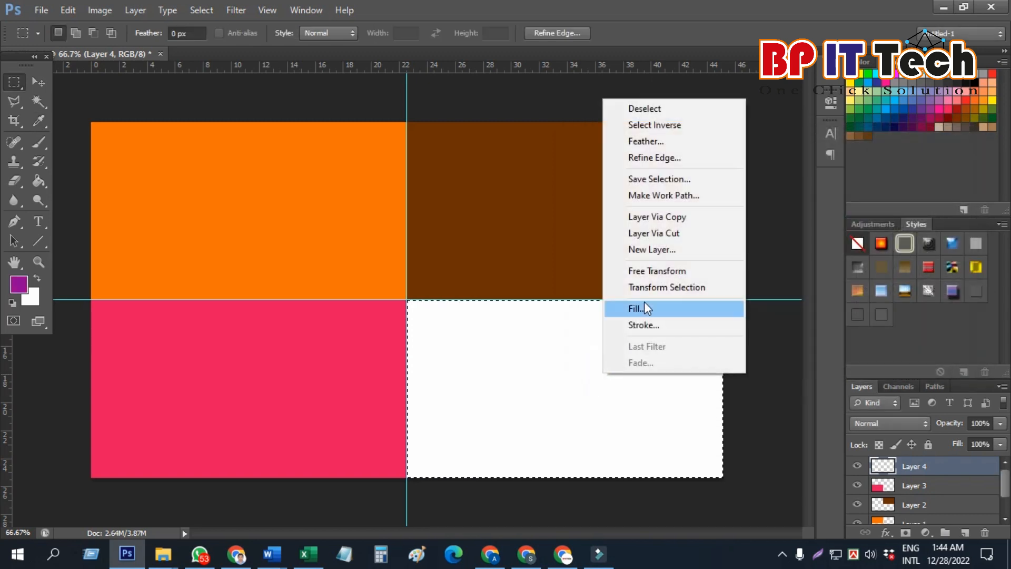
click(644, 307)
click(599, 152)
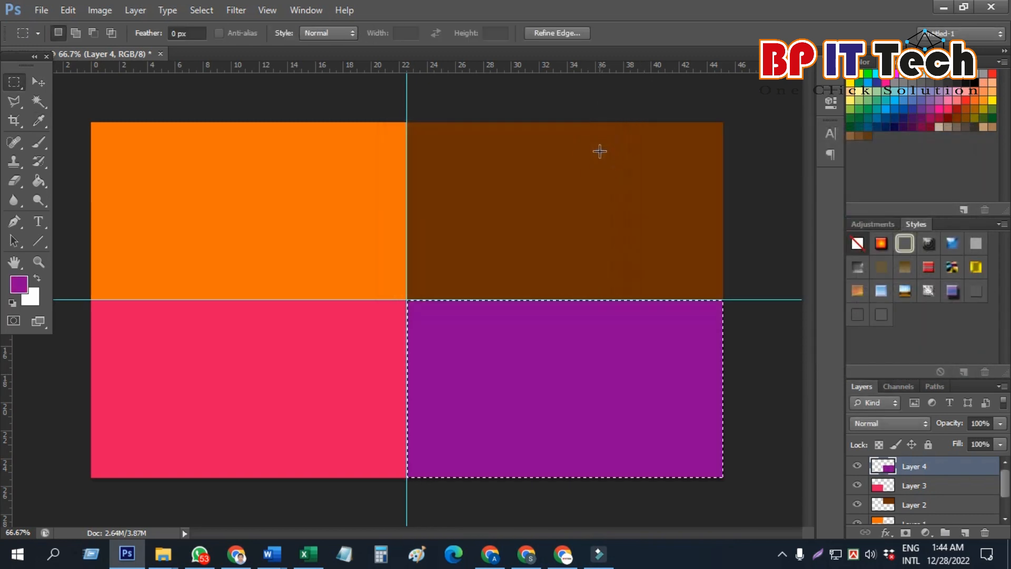
Clear the current selection, select the entire canvas with a rectangular marquee and add a new layer.
click(378, 121)
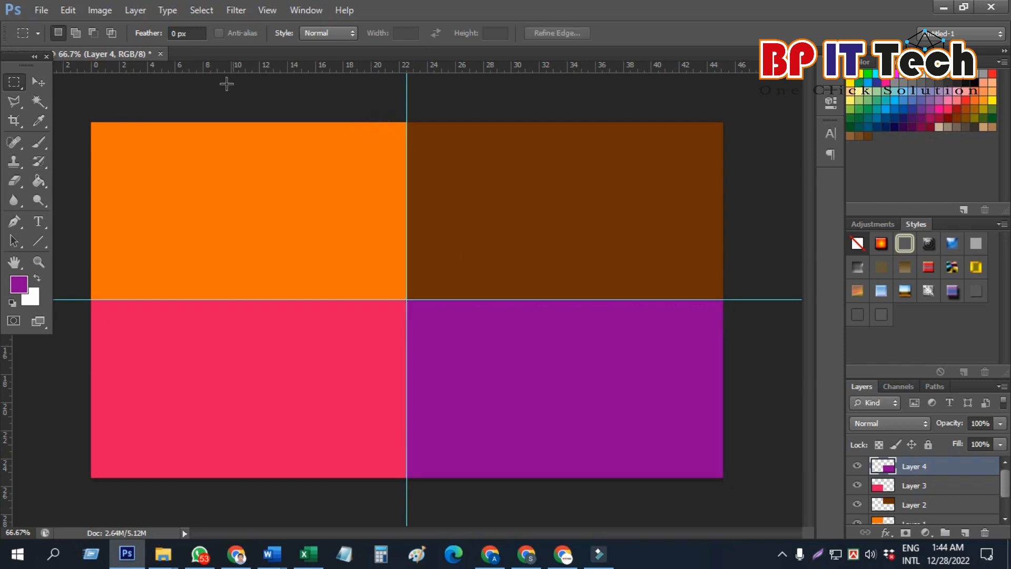
drag(92, 123, 723, 477)
click(965, 533)
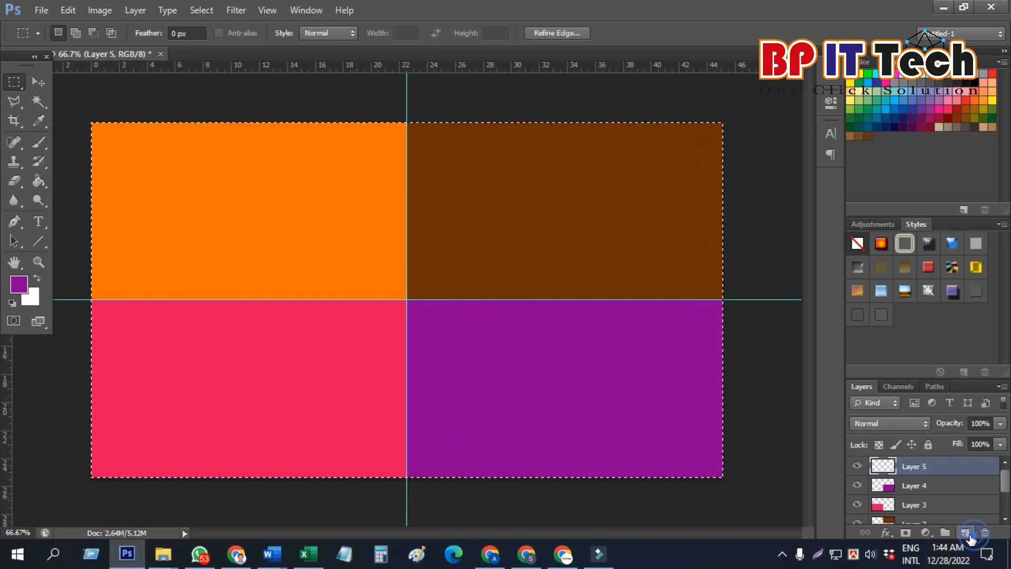
Try a 100 px inside stroke around the canvas selection with the stroke colour set to white, and undo the stroke.
right_click(440, 232)
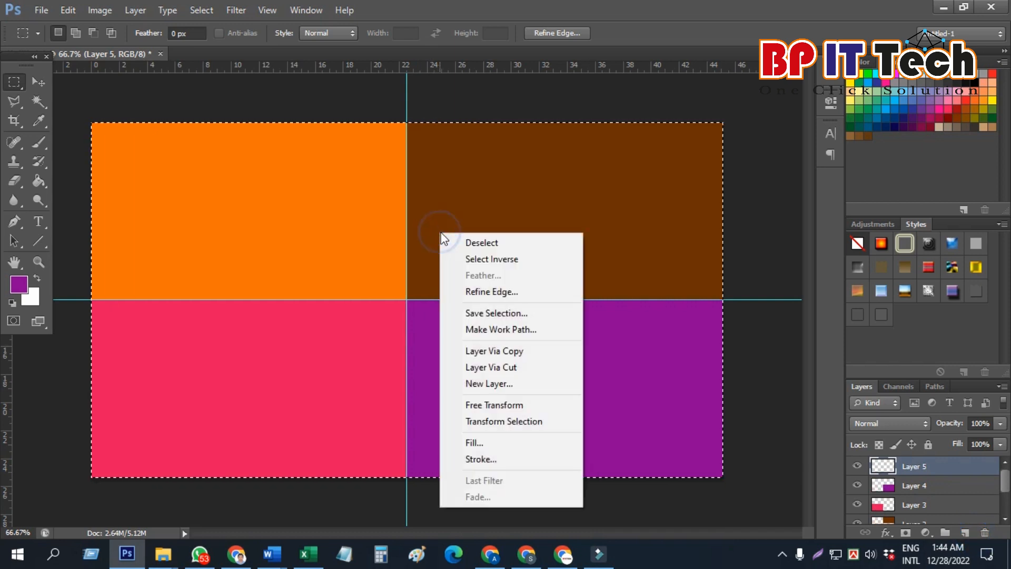
click(507, 457)
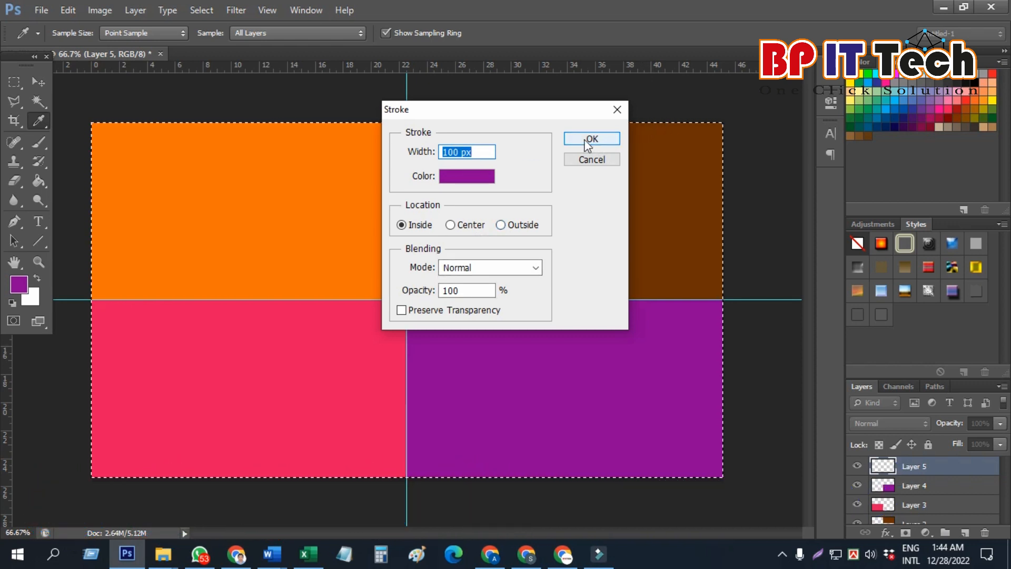
click(467, 176)
drag(597, 183, 575, 165)
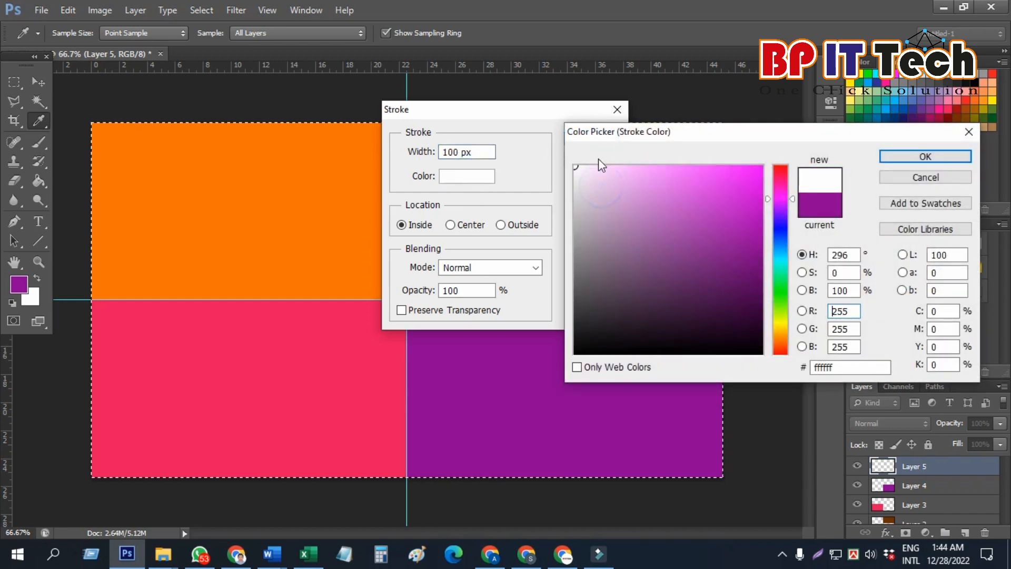
click(888, 160)
click(581, 140)
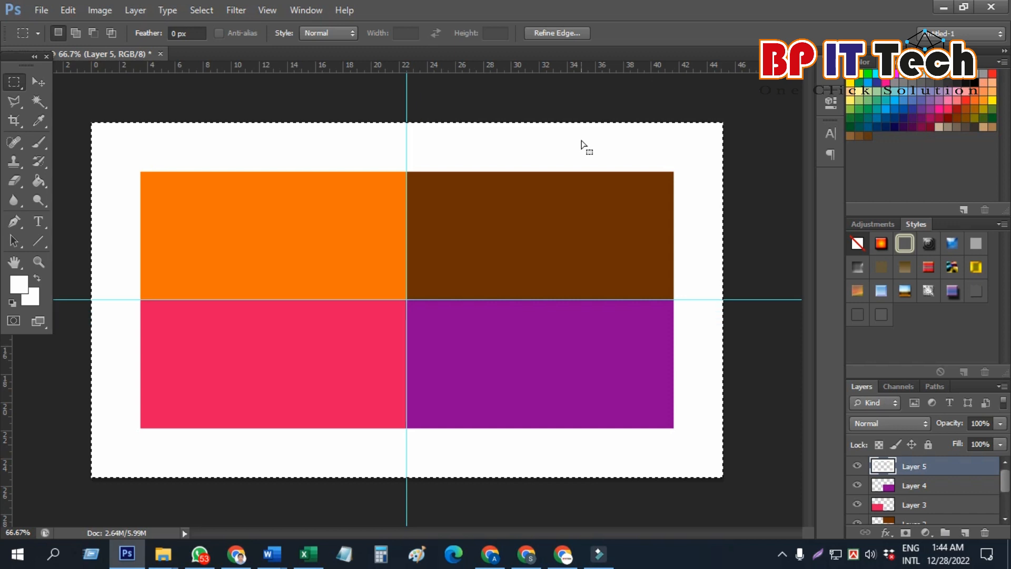
key(ctrl+z)
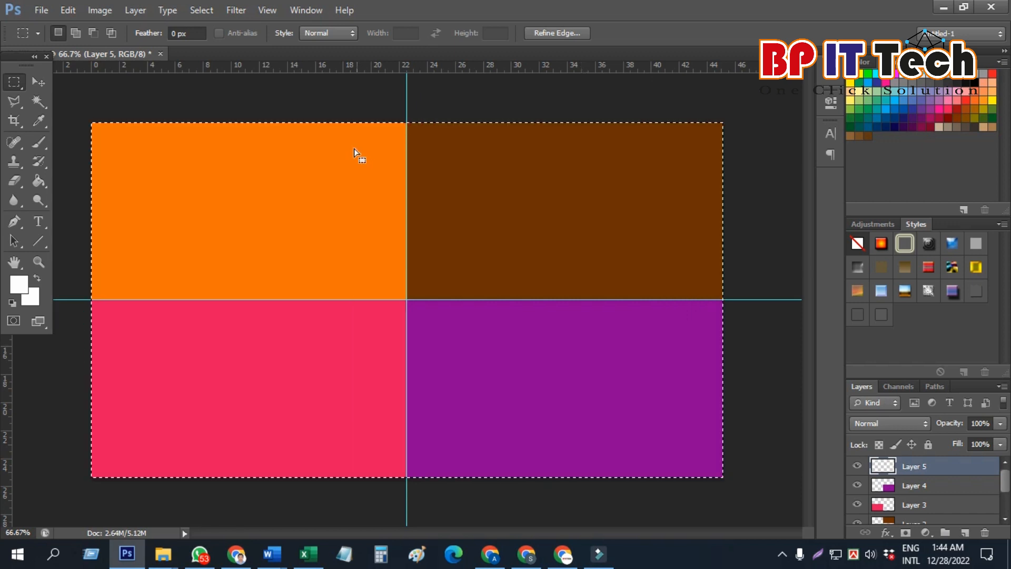
Try a 25 px white inside stroke around the canvas selection and undo it.
right_click(247, 171)
click(261, 388)
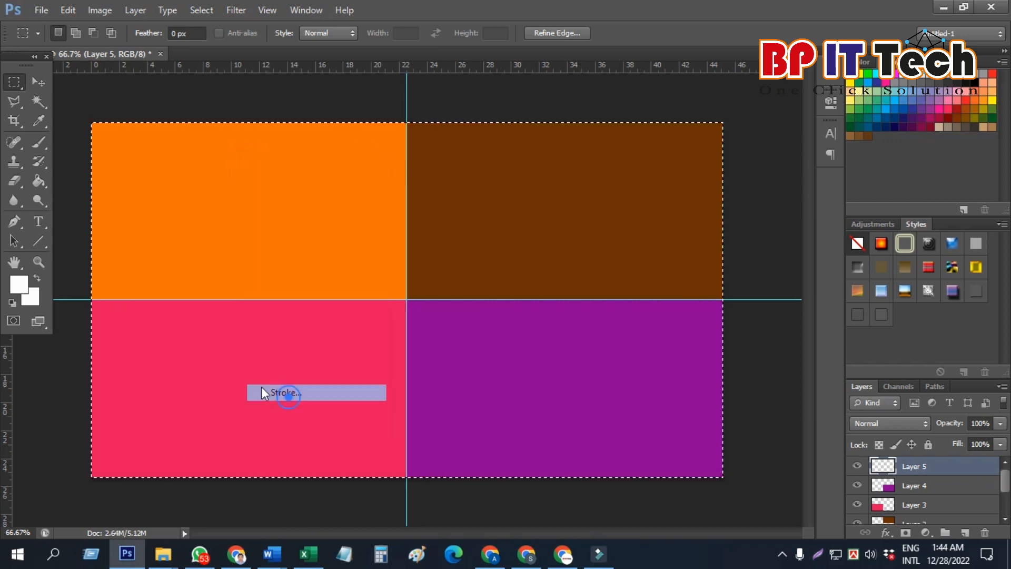
click(455, 152)
key(BackSpace)
text(20)
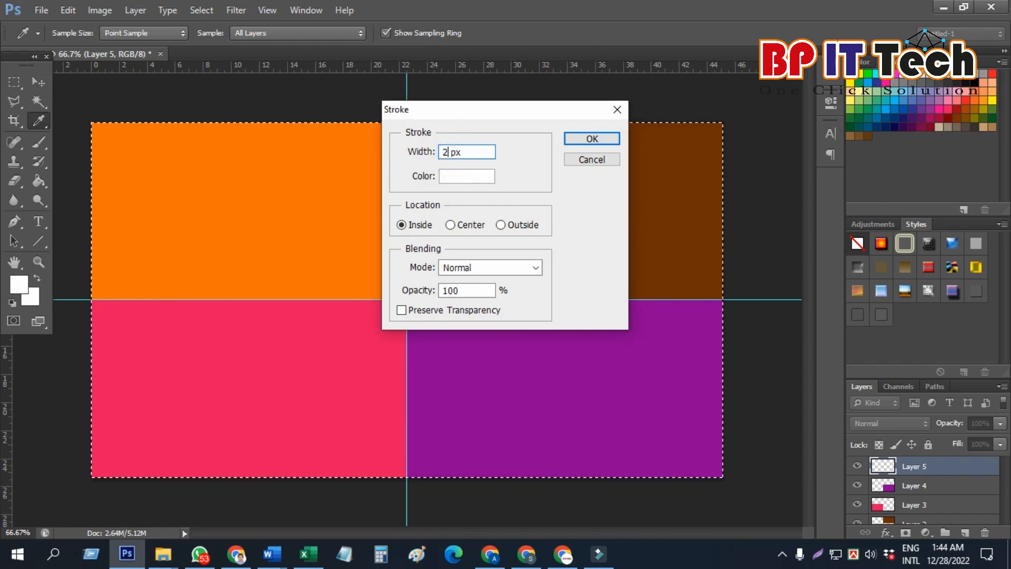
key(BackSpace)
text(0)
key(BackSpace)
text(5)
click(579, 139)
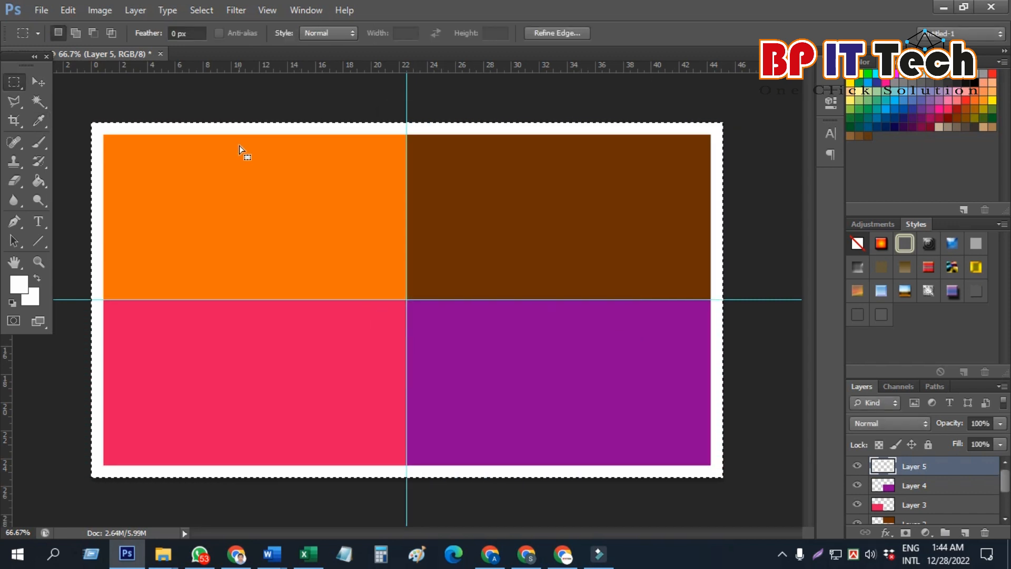
key(ctrl+z)
Apply a 10 px white inside stroke around the whole canvas as a border and clear the selection.
right_click(277, 162)
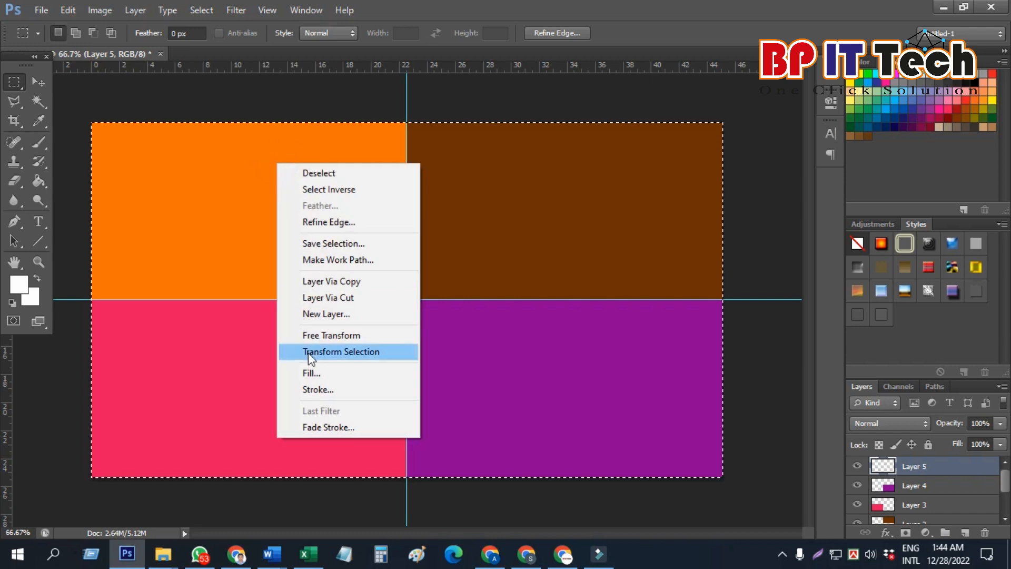
click(316, 388)
click(453, 151)
key(BackSpace)
text(10)
key(Return)
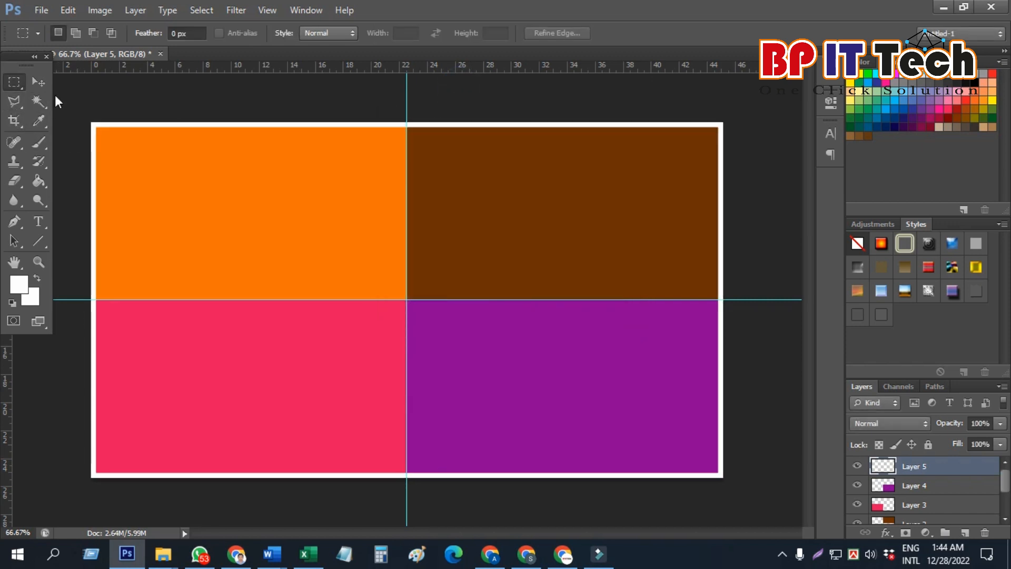
Select the single pixel row along the horizontal centre guide and give it a 10 px white inside stroke.
right_click(19, 79)
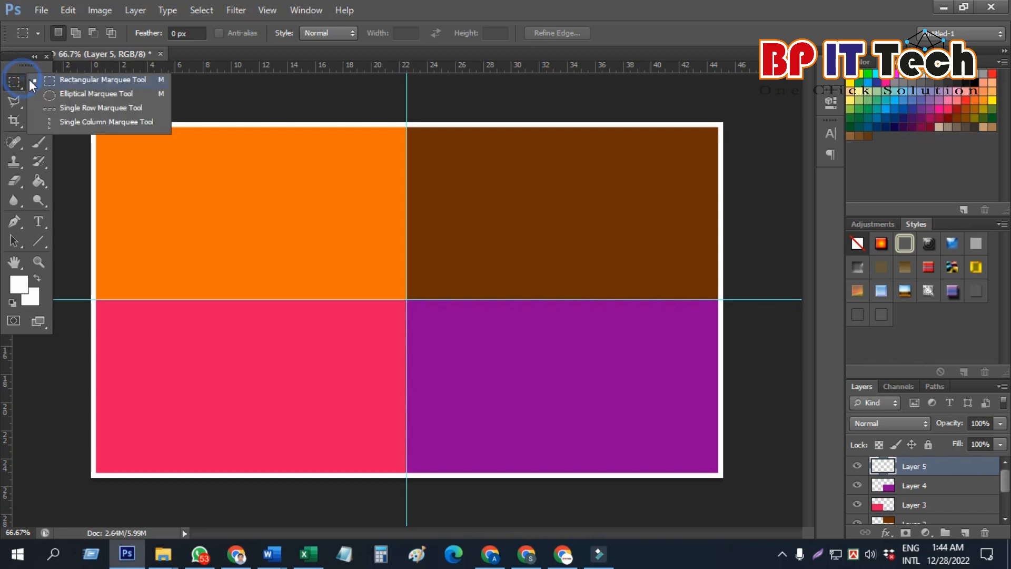
click(83, 108)
click(409, 148)
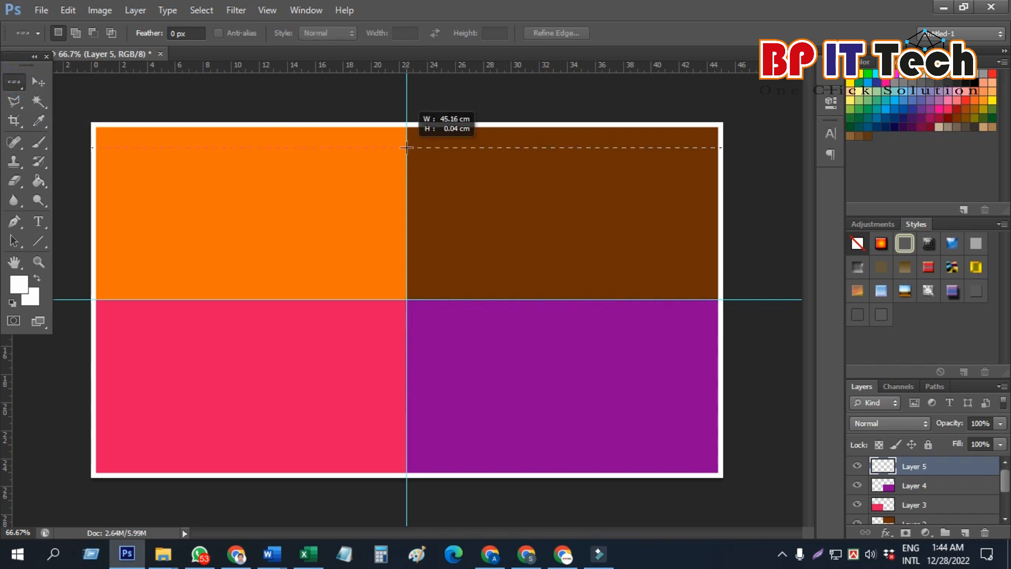
click(403, 158)
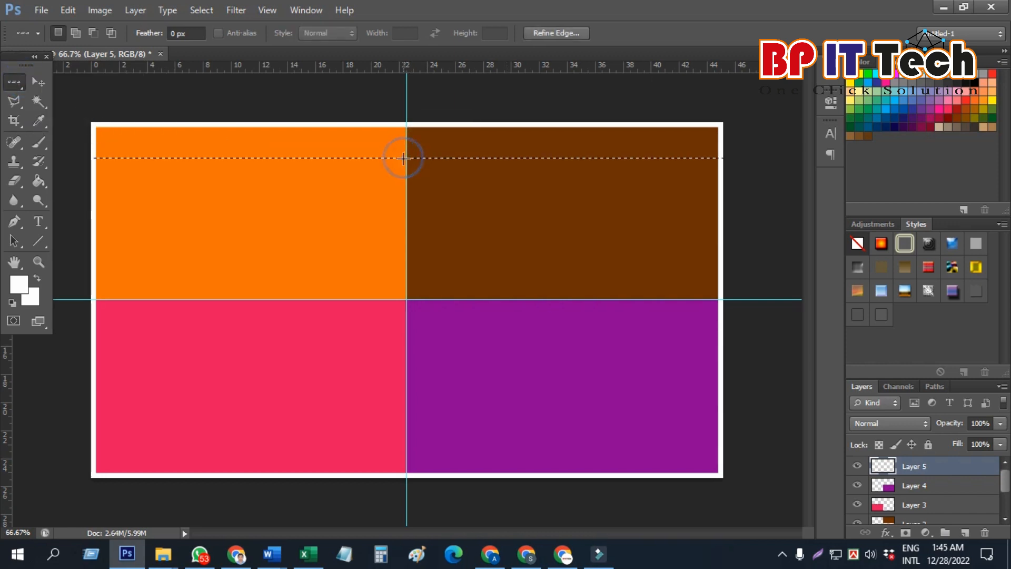
click(394, 299)
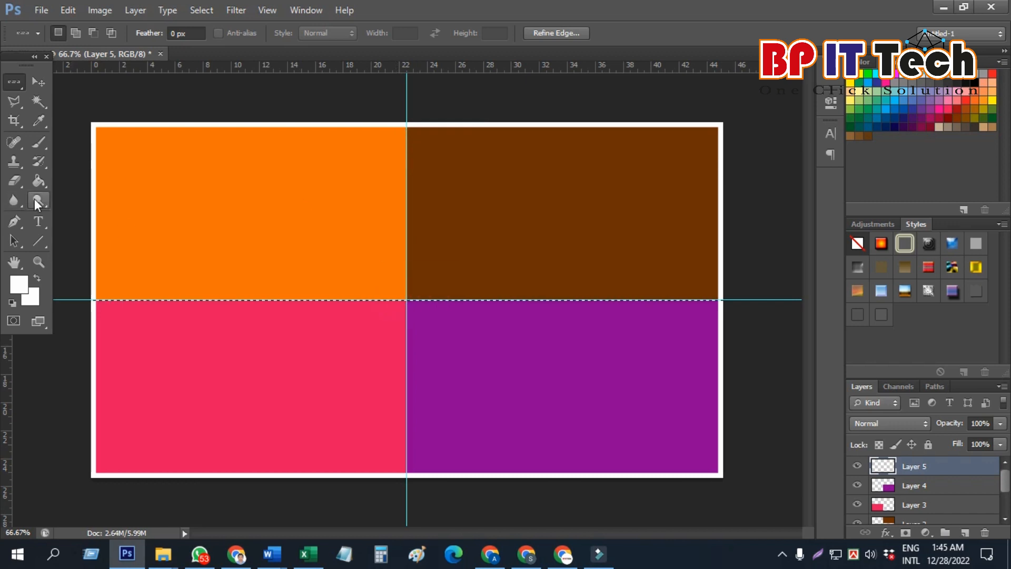
right_click(177, 302)
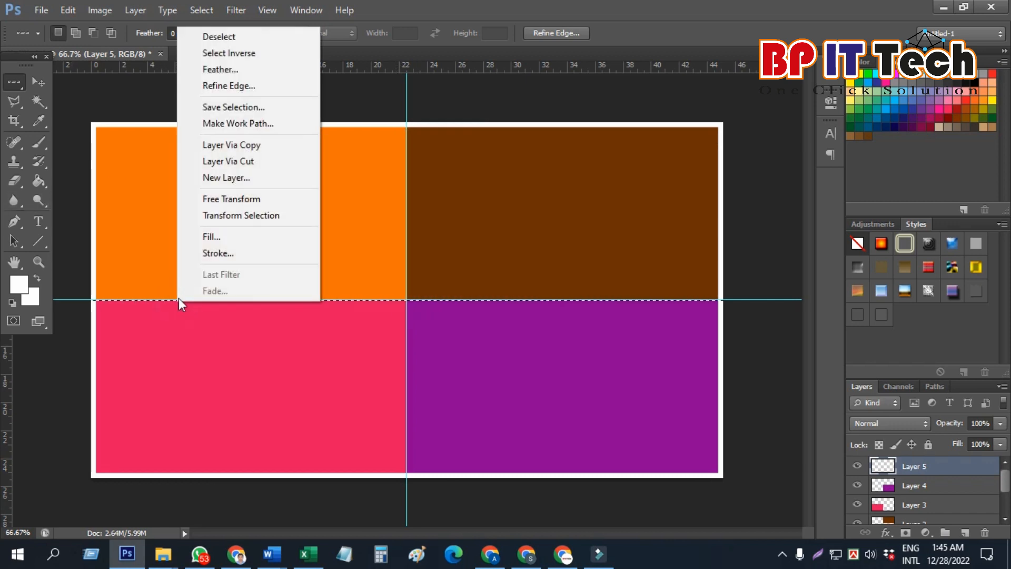
click(222, 256)
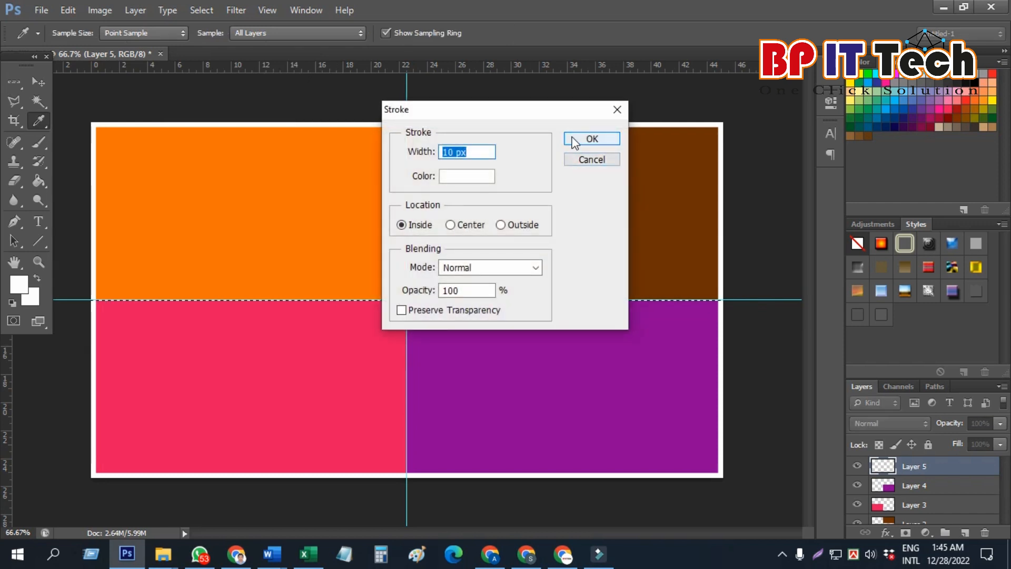
click(575, 139)
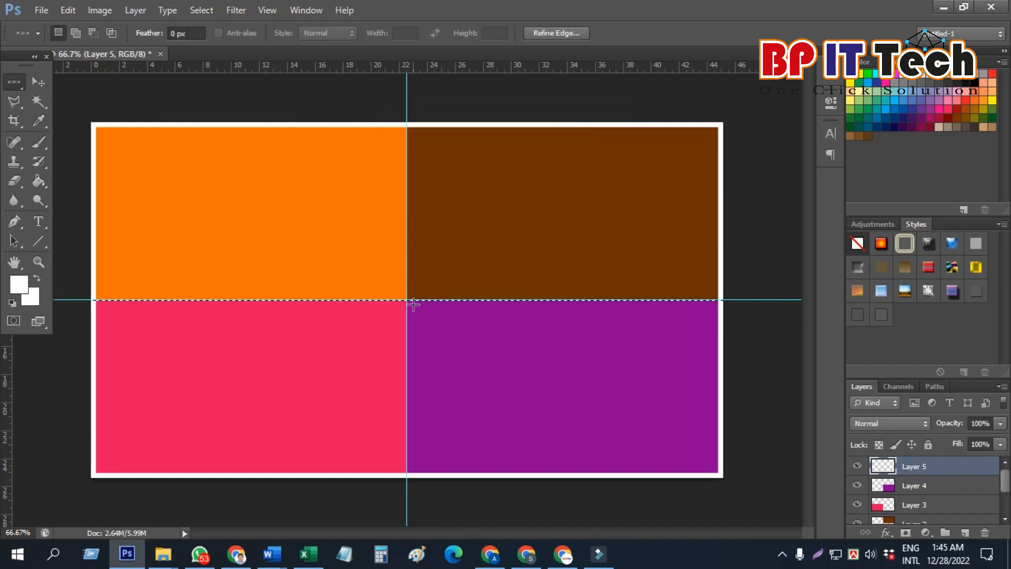
click(405, 218)
click(399, 300)
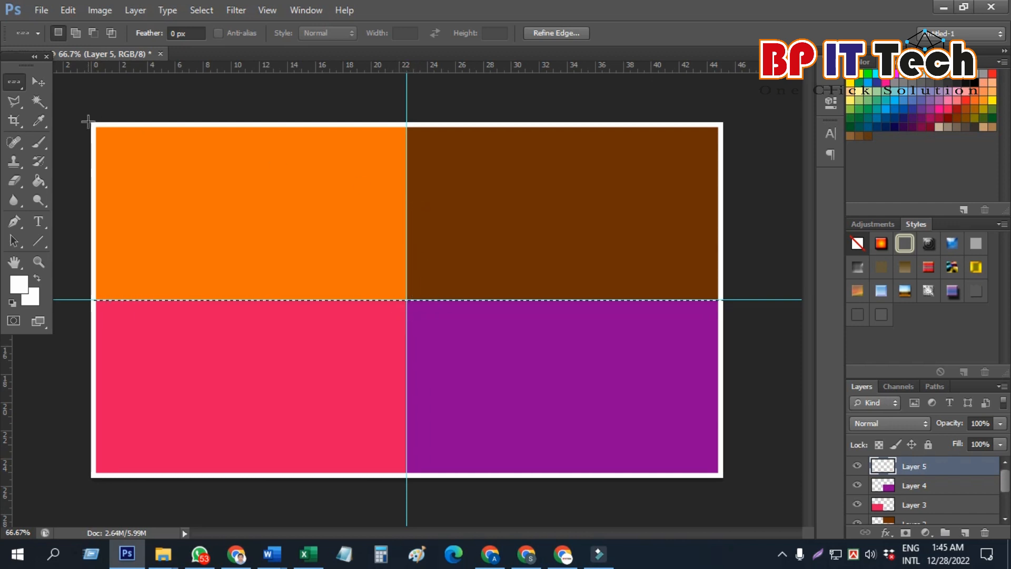
Select the single pixel column along the vertical centre guide and add a new layer for its stroke.
click(24, 84)
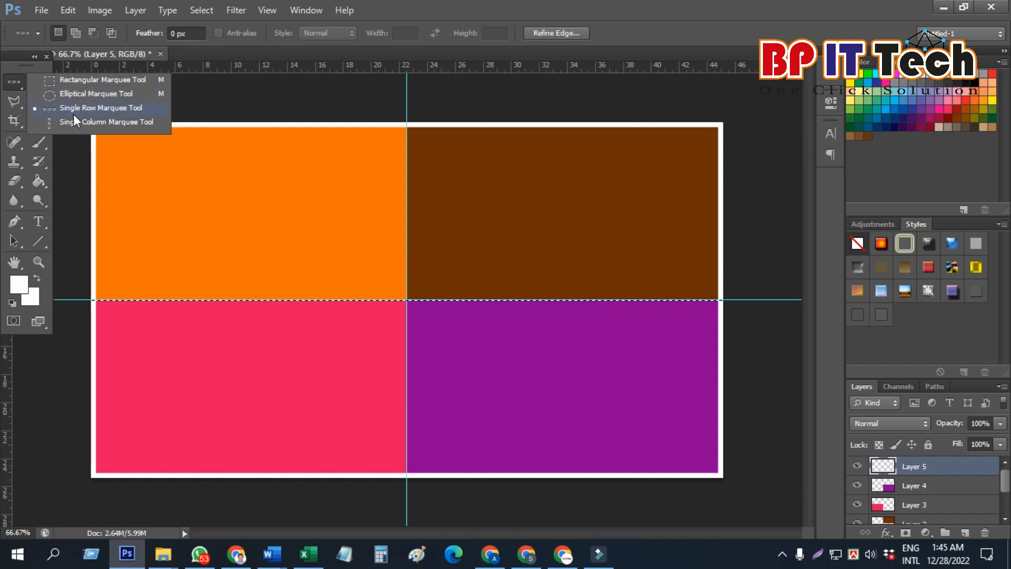
click(73, 121)
click(407, 126)
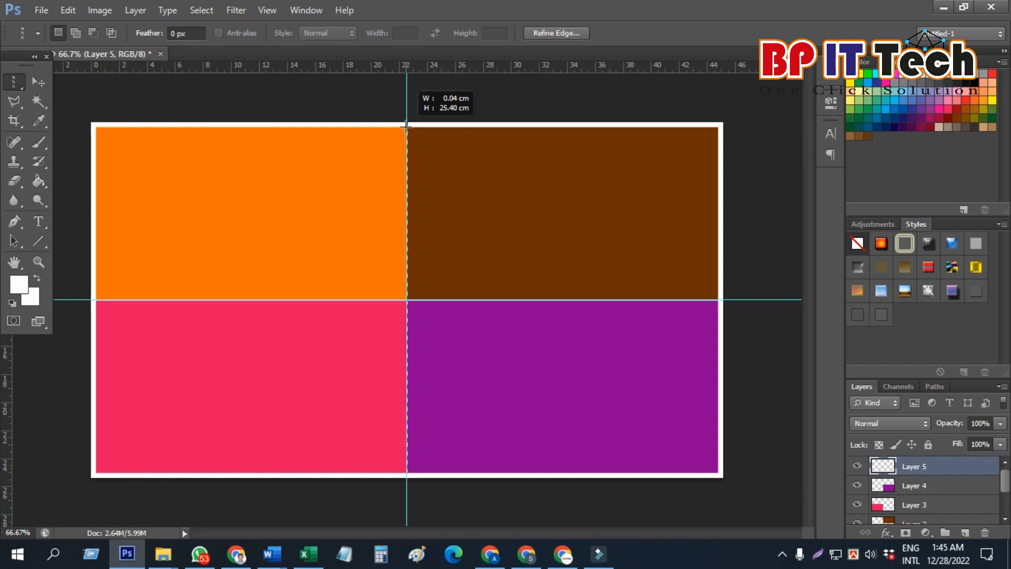
right_click(407, 244)
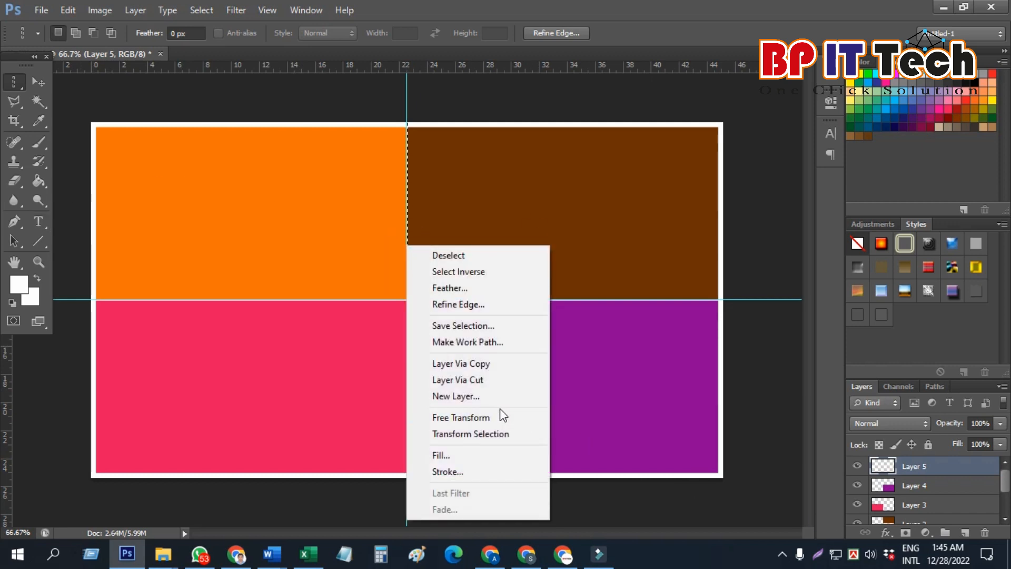
click(967, 528)
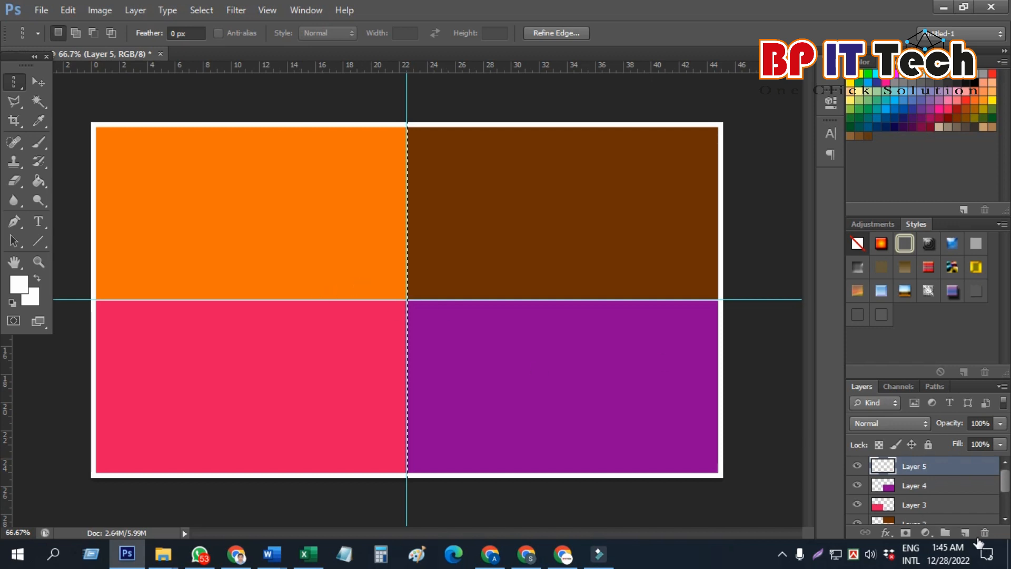
click(966, 534)
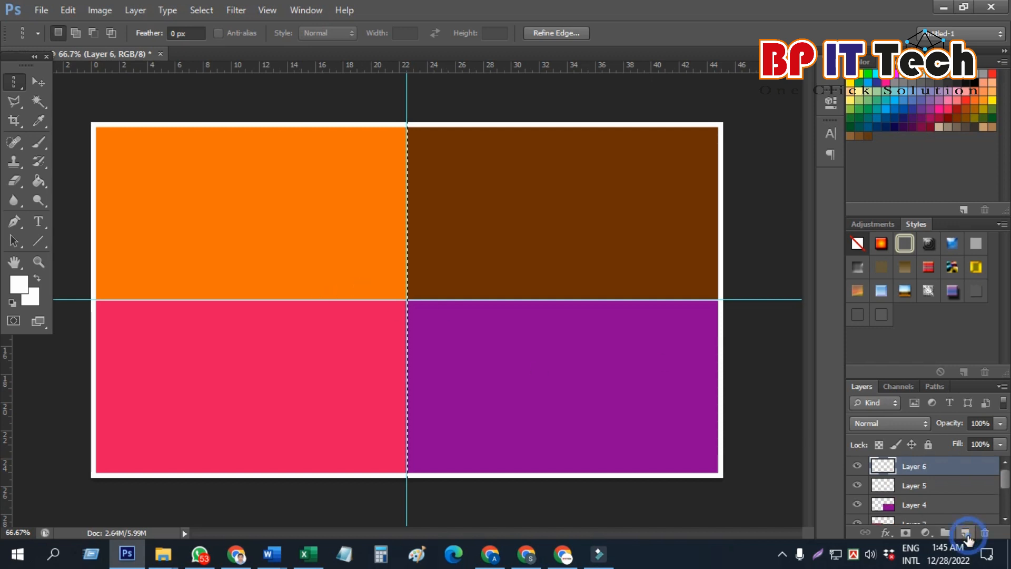
Stroke the selected pixel column with a 10 px white line positioned at the centre.
right_click(406, 266)
click(461, 484)
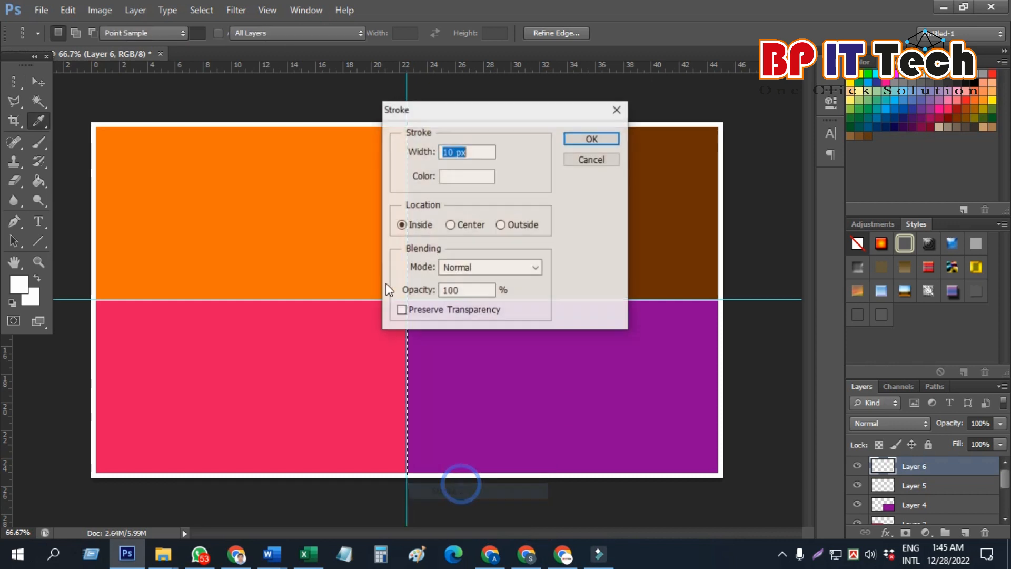
click(465, 229)
click(591, 139)
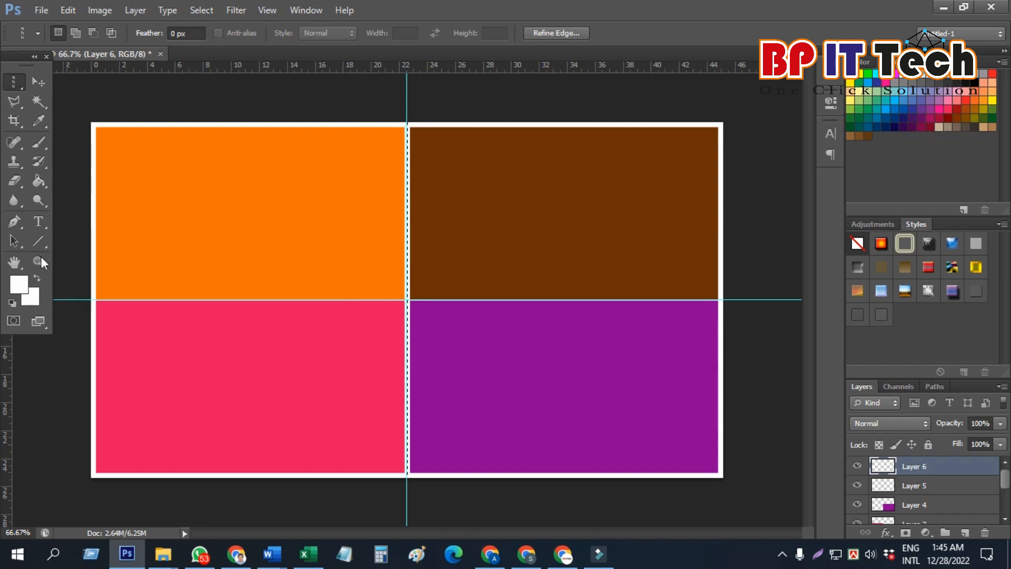
Select the single pixel row along the horizontal centre guide again and add a new layer.
click(21, 86)
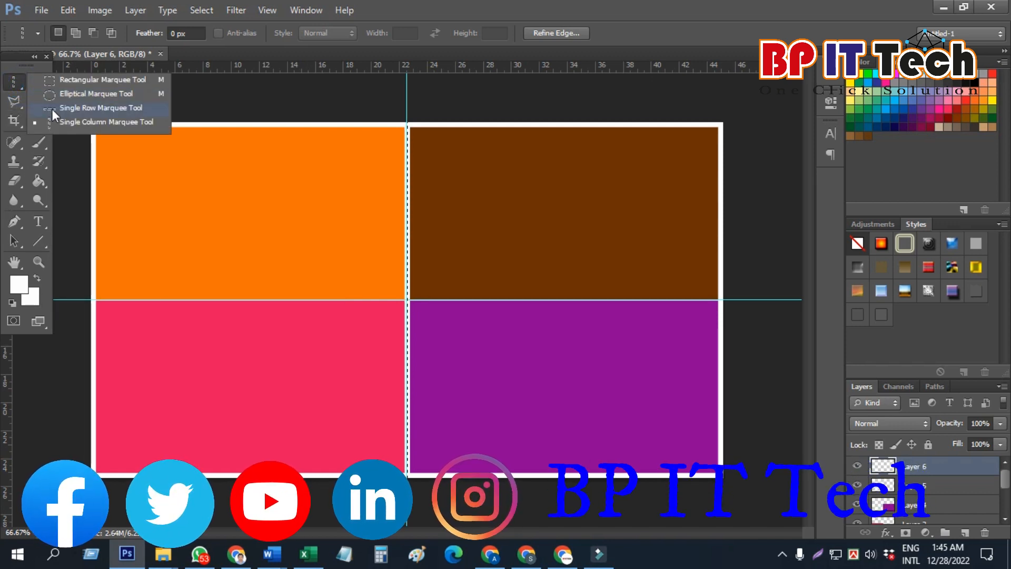
click(50, 107)
click(230, 300)
click(964, 532)
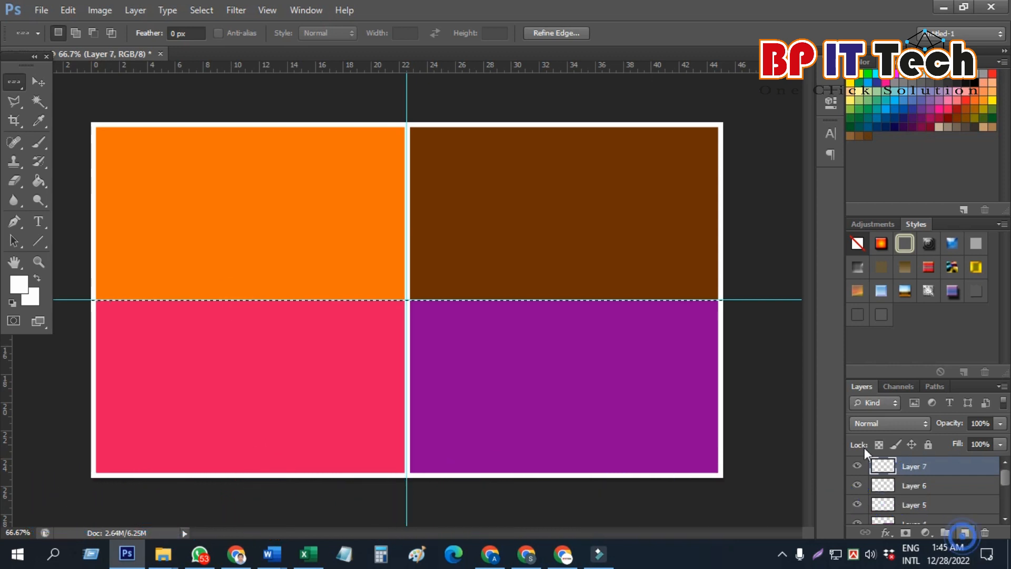
Stroke the selected pixel row with a 10 px white line at the Center location.
right_click(366, 299)
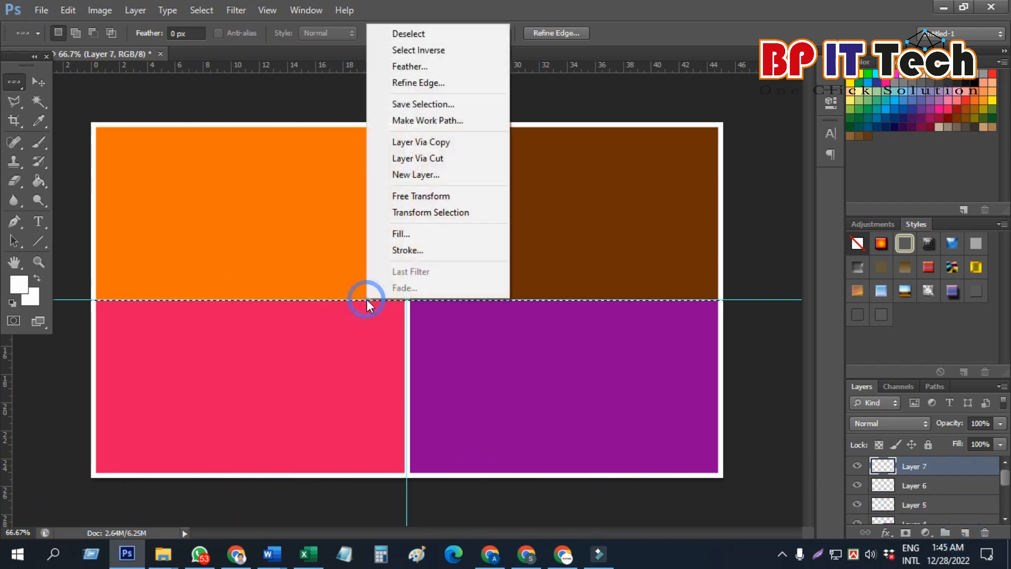
click(416, 248)
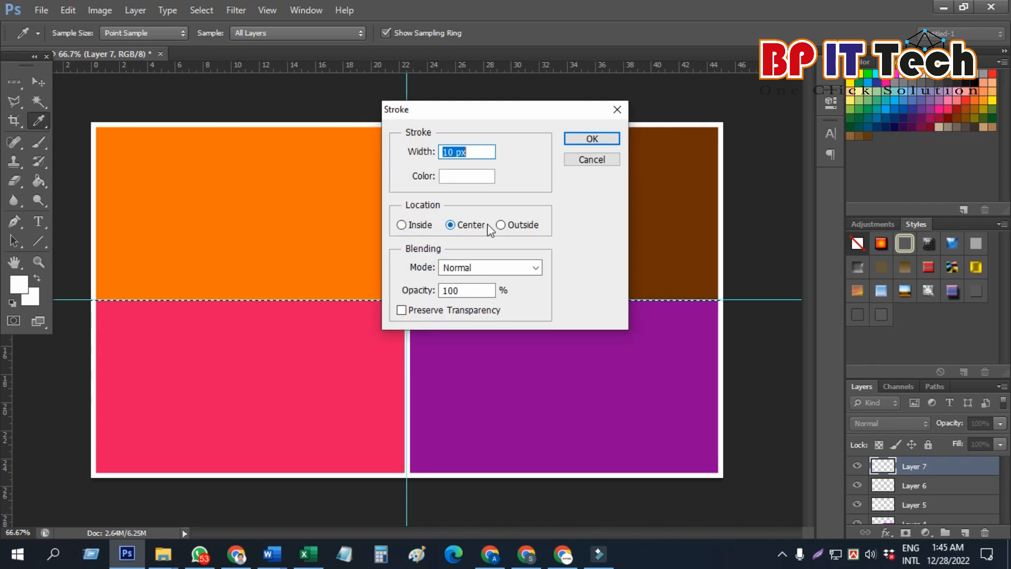
click(590, 140)
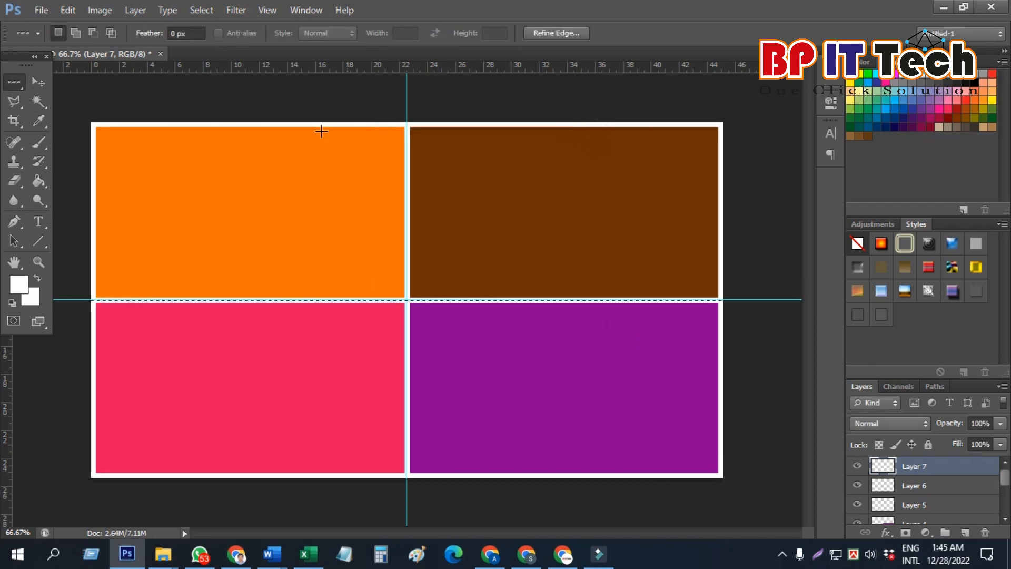
Clear the row selection and make the orange quarter's layer active with the Move tool.
right_click(15, 83)
click(31, 81)
click(38, 82)
click(258, 176)
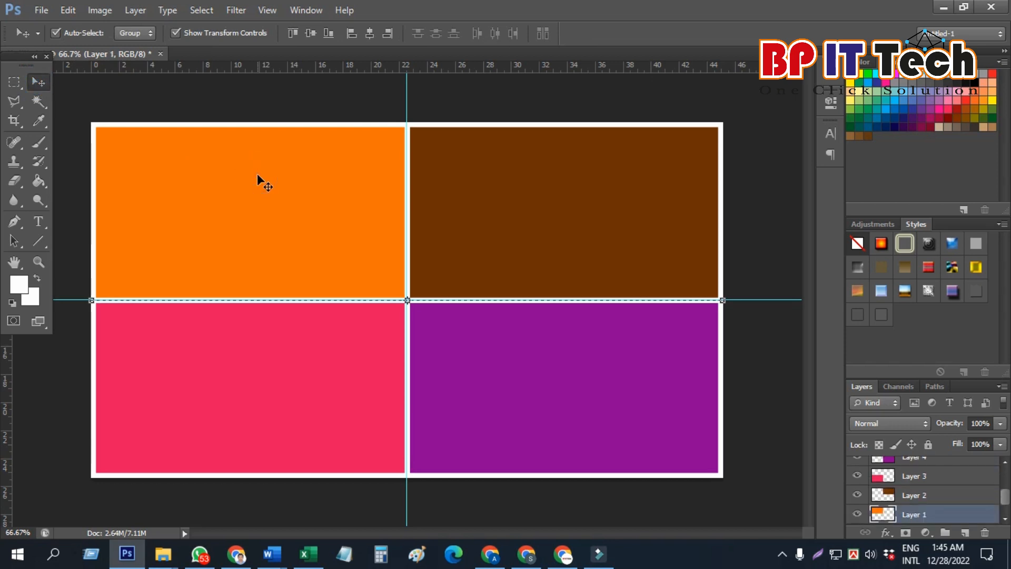
click(15, 82)
click(216, 303)
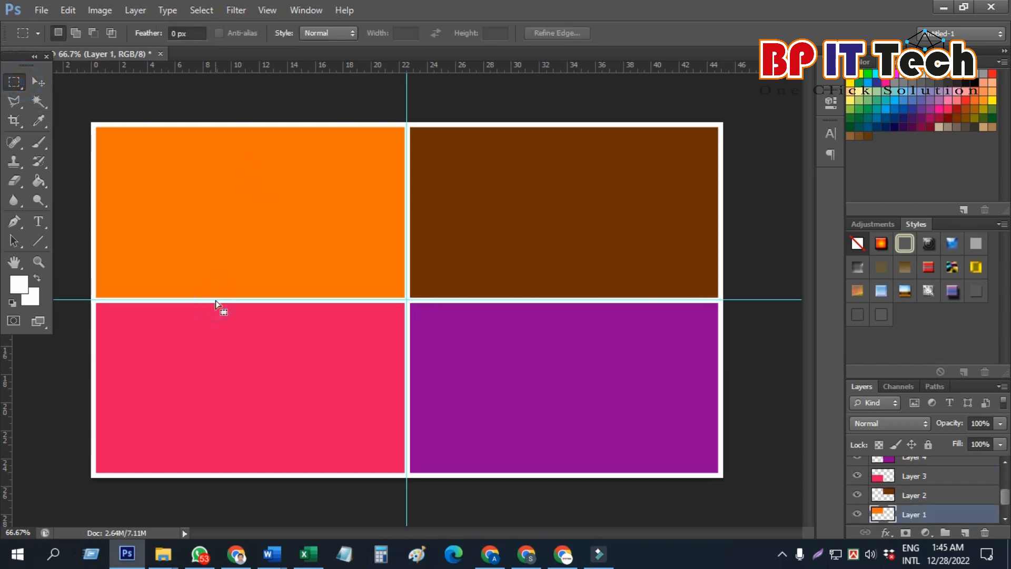
click(27, 82)
click(271, 207)
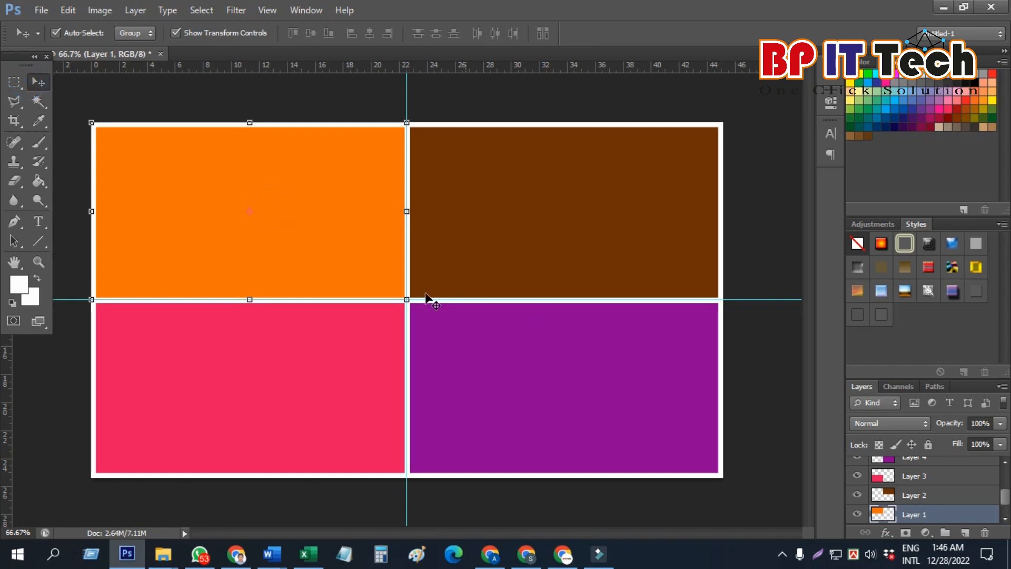
Place bangladesh-places-04.jpg above the orange quarter's layer and scale it down to just cover that quarter.
click(942, 12)
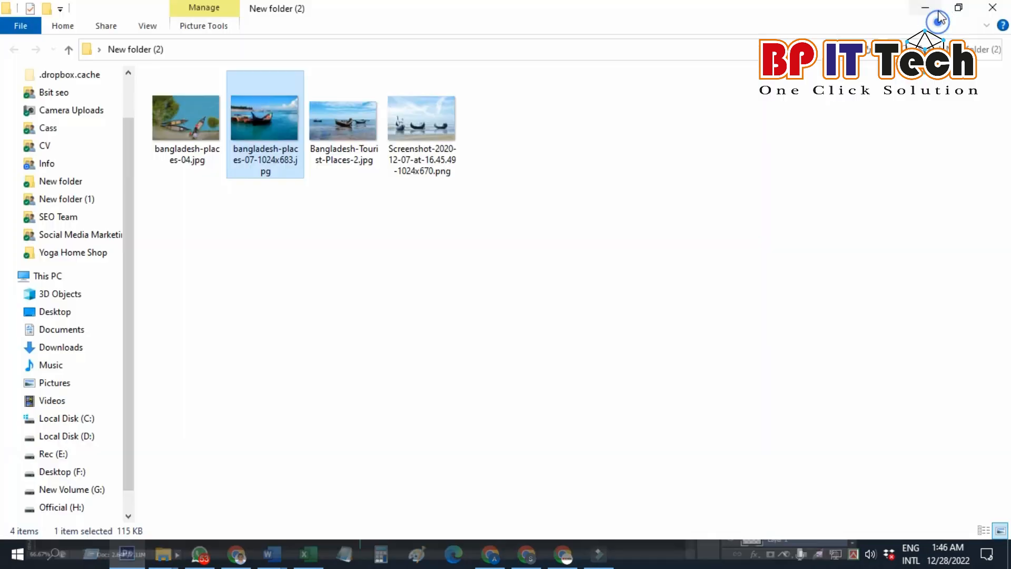
click(209, 138)
drag(210, 138, 242, 237)
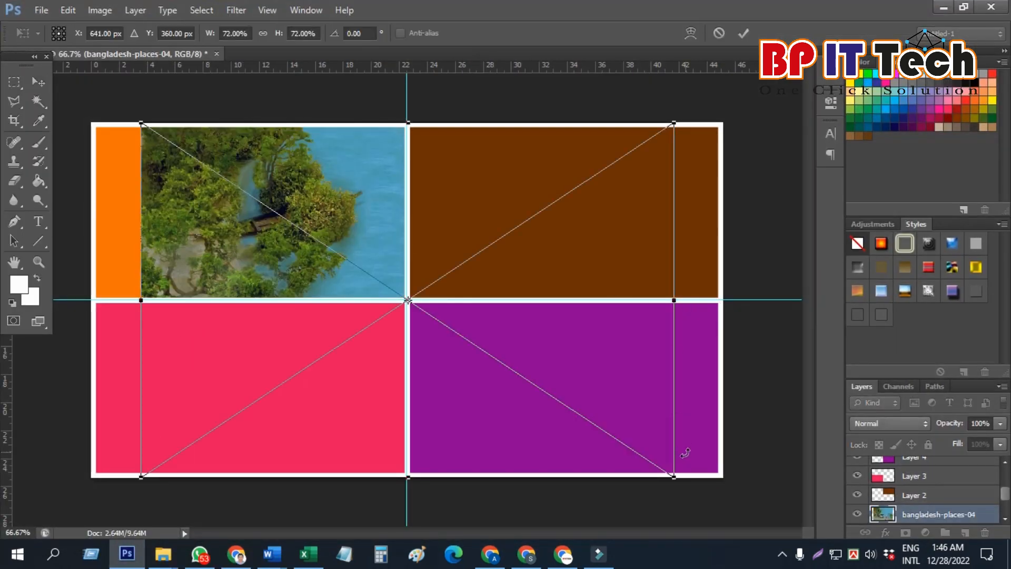
drag(675, 477, 432, 317)
drag(390, 235, 336, 216)
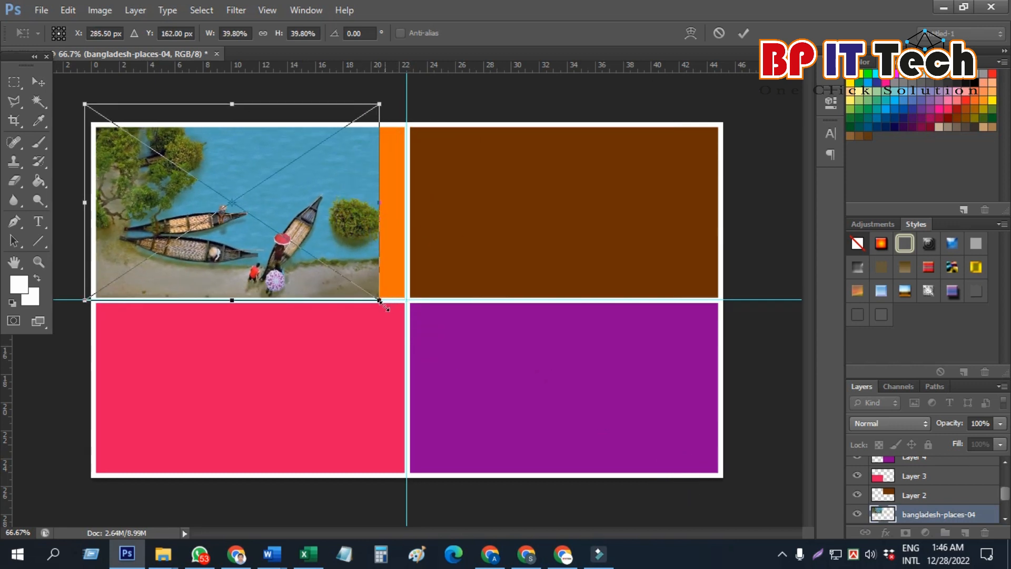
drag(380, 301, 419, 326)
key(Return)
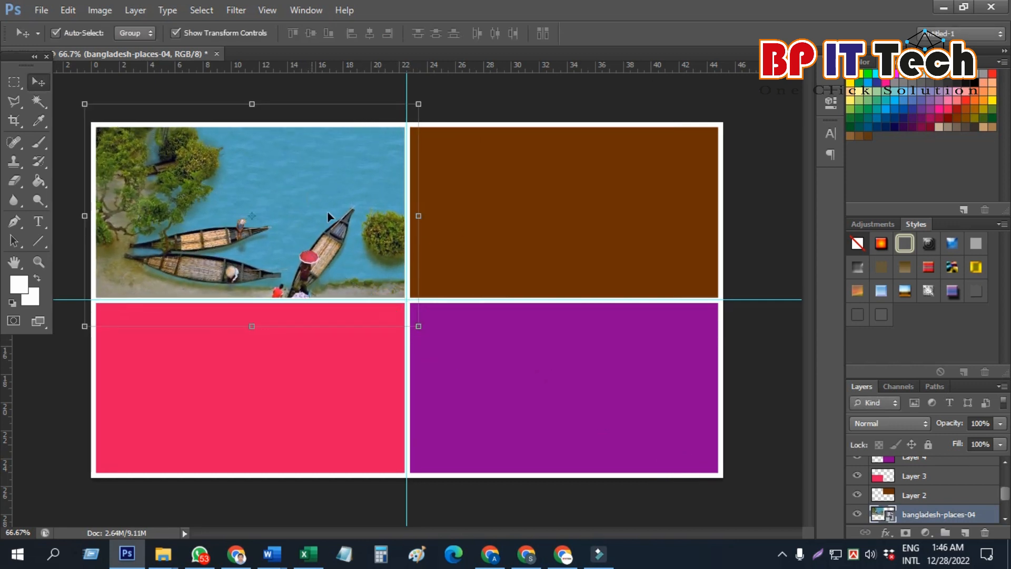
Nudge the placed photo up until its lower edge meets the horizontal guide and clip it to the orange quarter's layer.
key(Up)
key(Up)
key(Up)
key(Up)
key(Up)
key(Up)
key(Up)
key(Up)
key(Up)
key(Up)
key(Up)
key(Up)
key(Up)
key(Up)
key(Up)
key(Up)
key(Up)
key(Up)
key(Up)
key(Up)
key(Up)
key(Up)
key(Up)
key(Up)
key(Up)
key(Up)
key(Up)
key(Up)
key(Up)
key(Up)
key(Up)
key(Up)
key(Up)
key(Up)
key(Up)
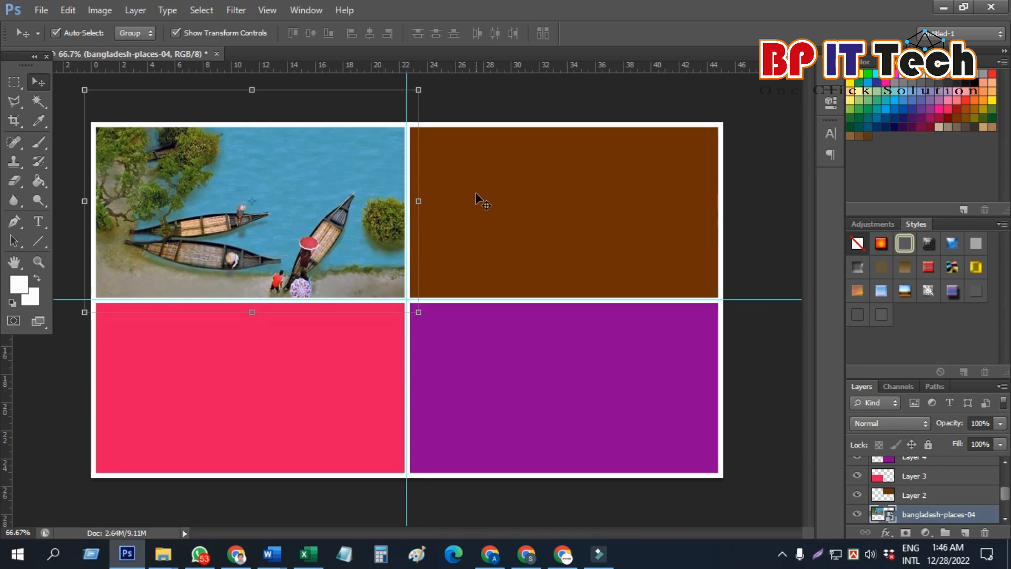
right_click(960, 518)
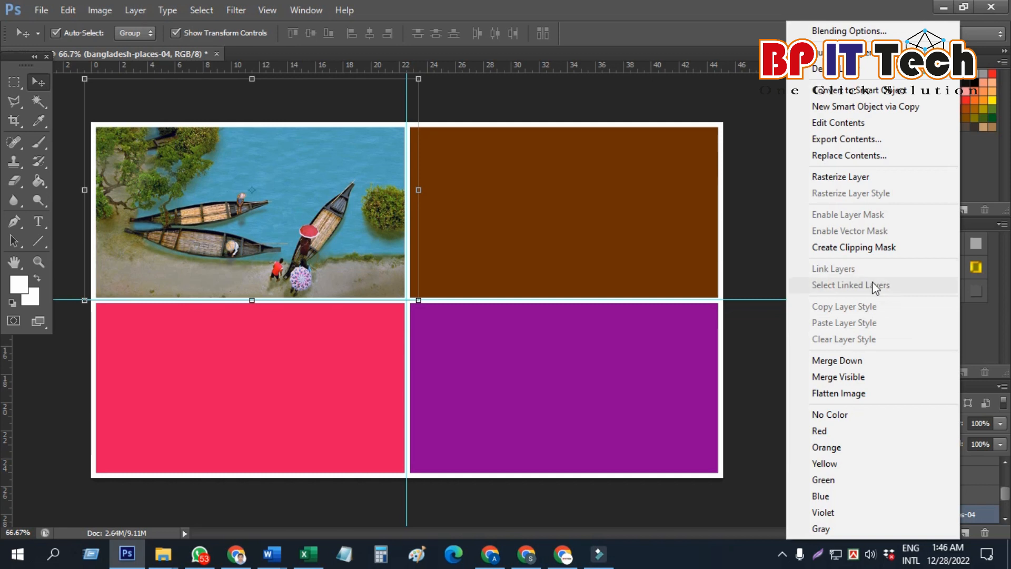
click(870, 249)
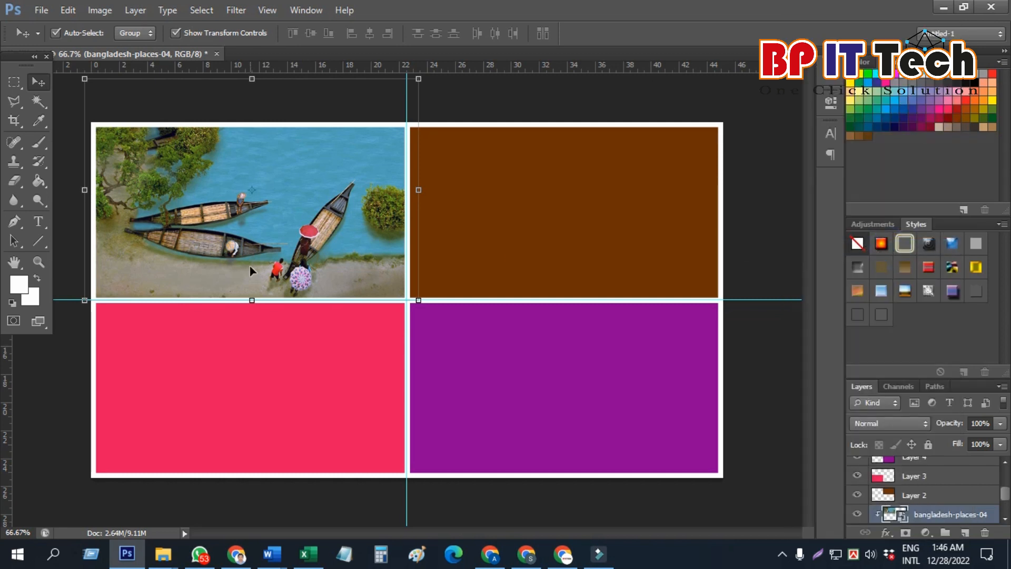
Place bangladesh-places-07-1024x683.jpg above the brown quarter's layer and position it over that quarter.
click(516, 182)
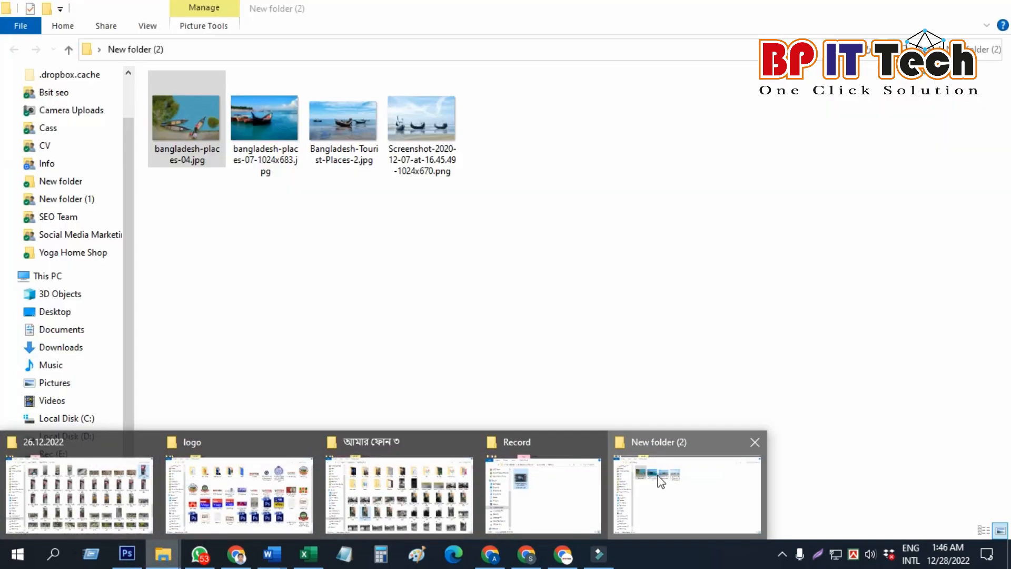
click(641, 460)
drag(265, 132, 696, 150)
drag(640, 196, 634, 188)
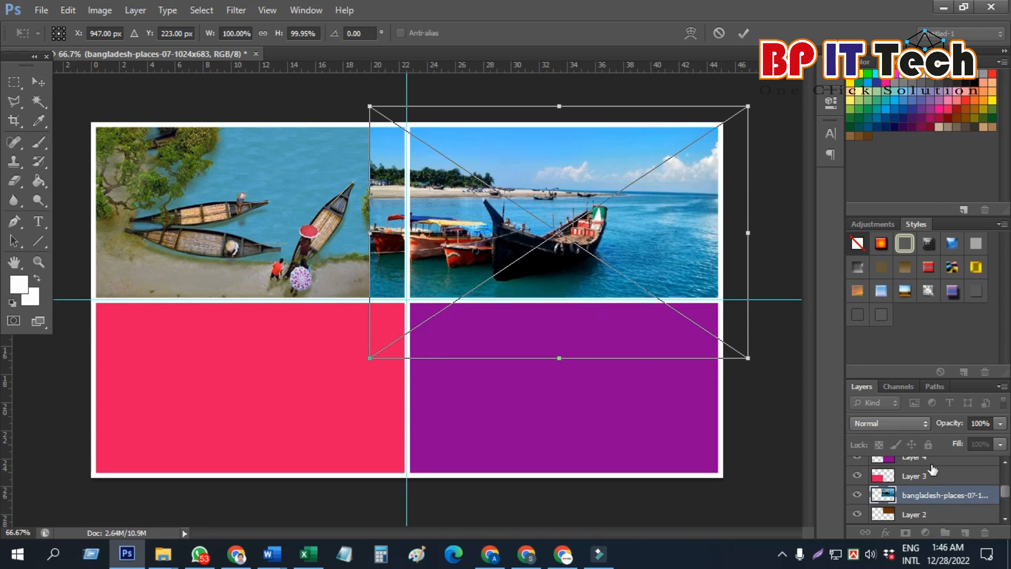
key(Return)
Clip the black boat photo to the brown quarter's layer and scale it down to fit that quarter.
right_click(957, 504)
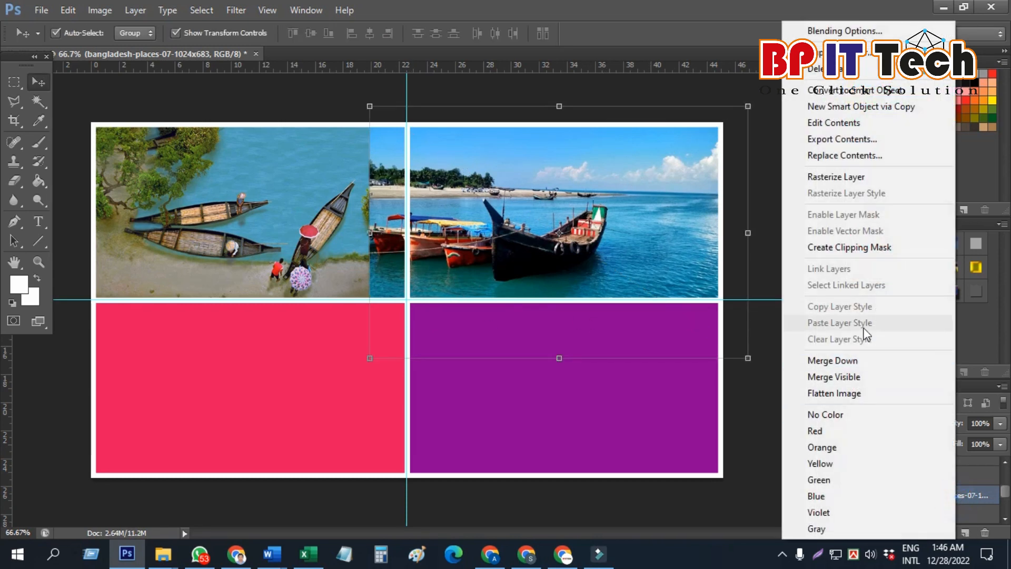
click(863, 247)
drag(744, 353, 675, 308)
drag(601, 250, 638, 254)
drag(709, 314, 729, 324)
key(Return)
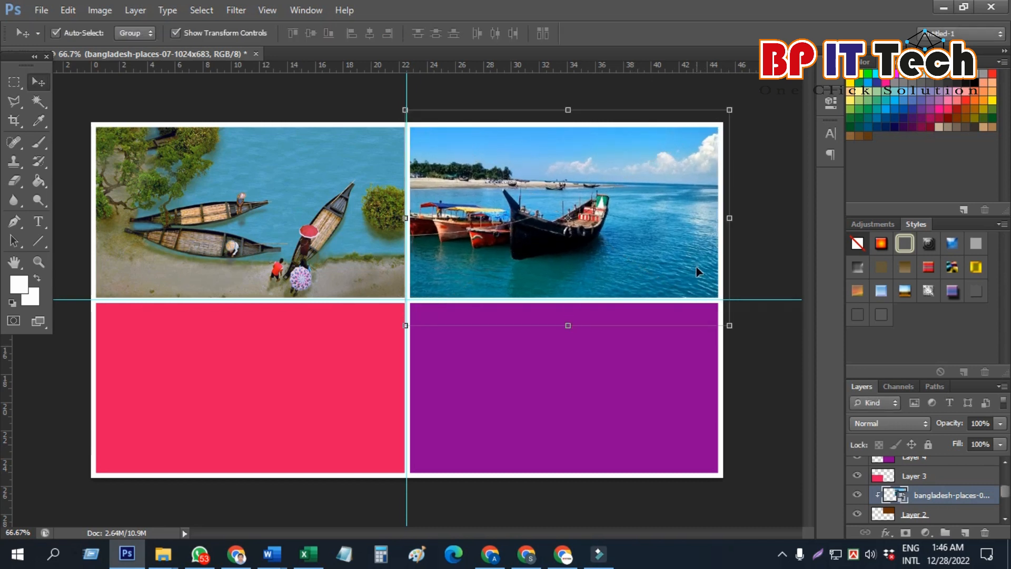
Make the pink quarter's layer active and place Bangladesh-Tourist-Places-2.jpg above it.
click(248, 371)
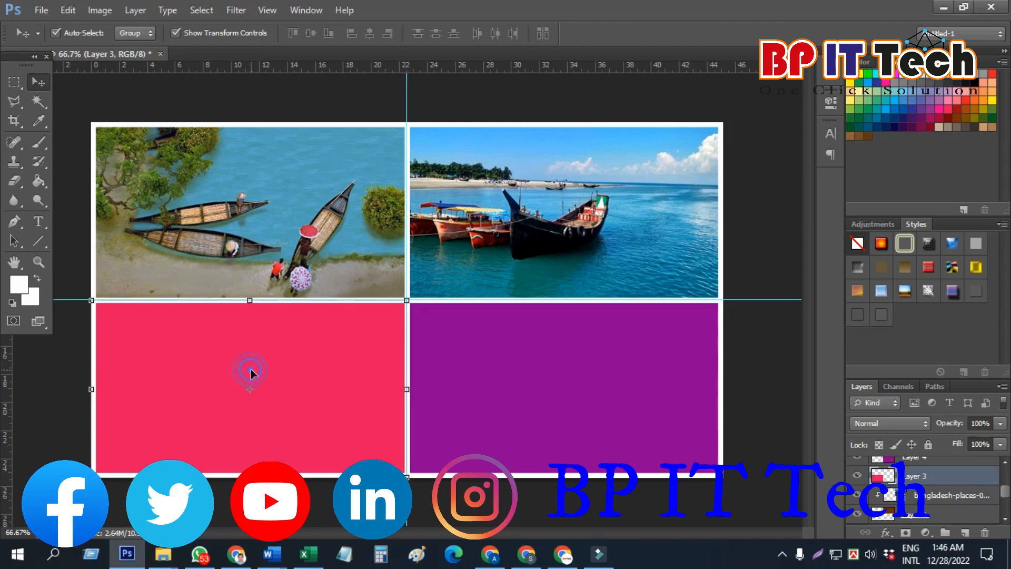
mouse_move(163, 553)
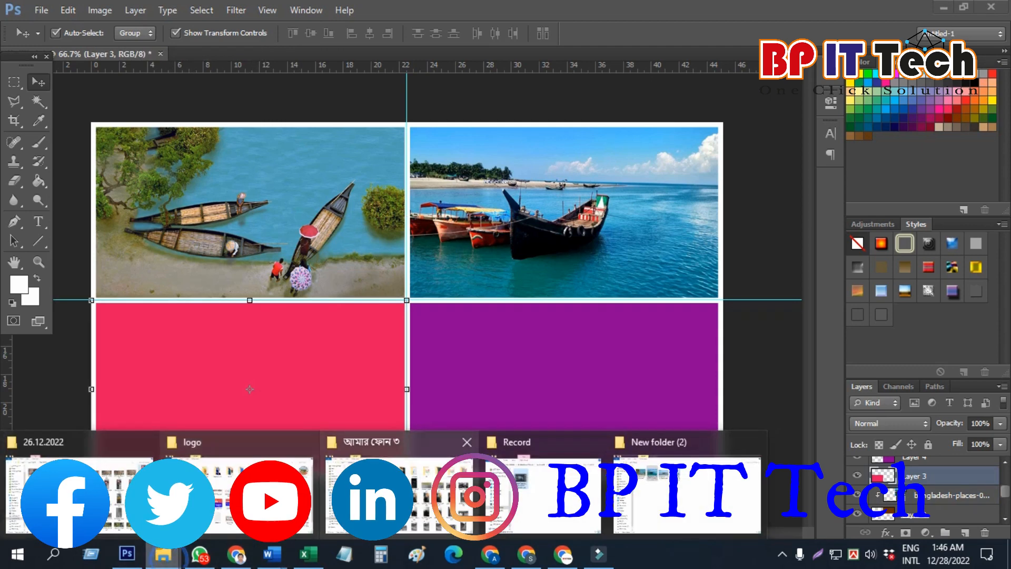
click(684, 484)
drag(342, 122, 268, 324)
Scale the placed beach photo to about 71% over the pink quarter and clip it to that quarter's layer.
drag(548, 275, 476, 313)
drag(583, 211, 439, 294)
drag(329, 354, 329, 347)
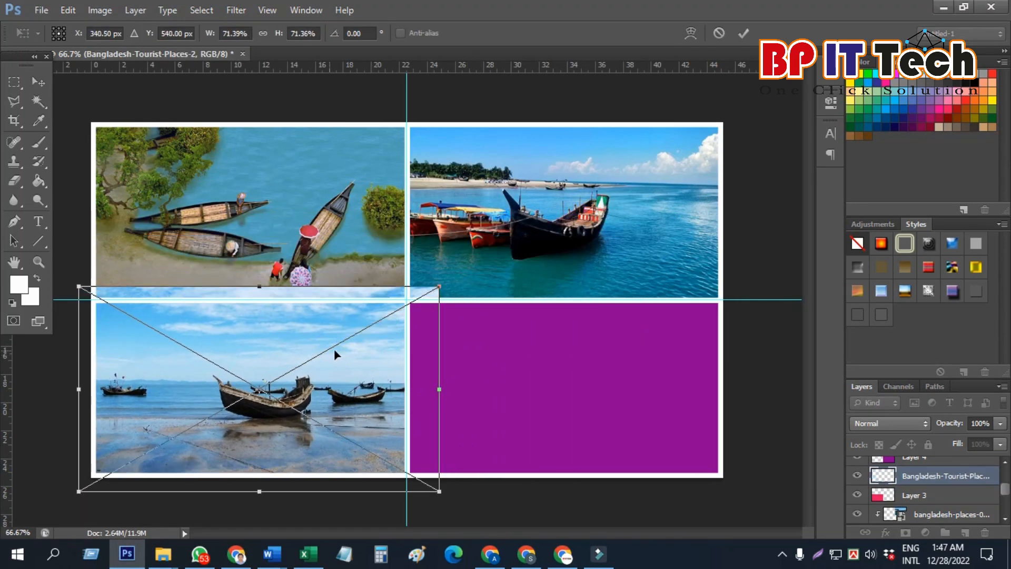
key(Return)
right_click(951, 476)
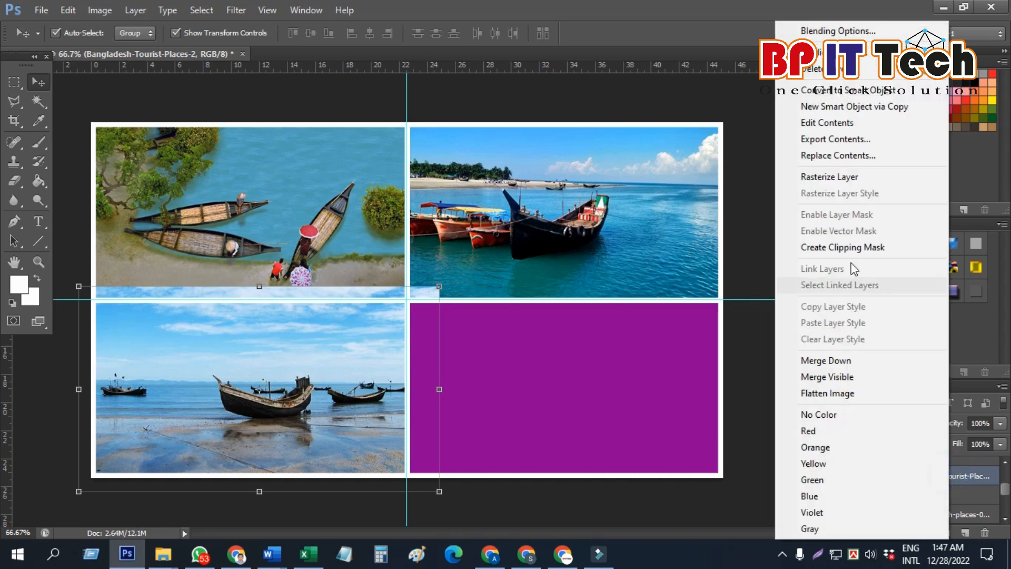
click(863, 241)
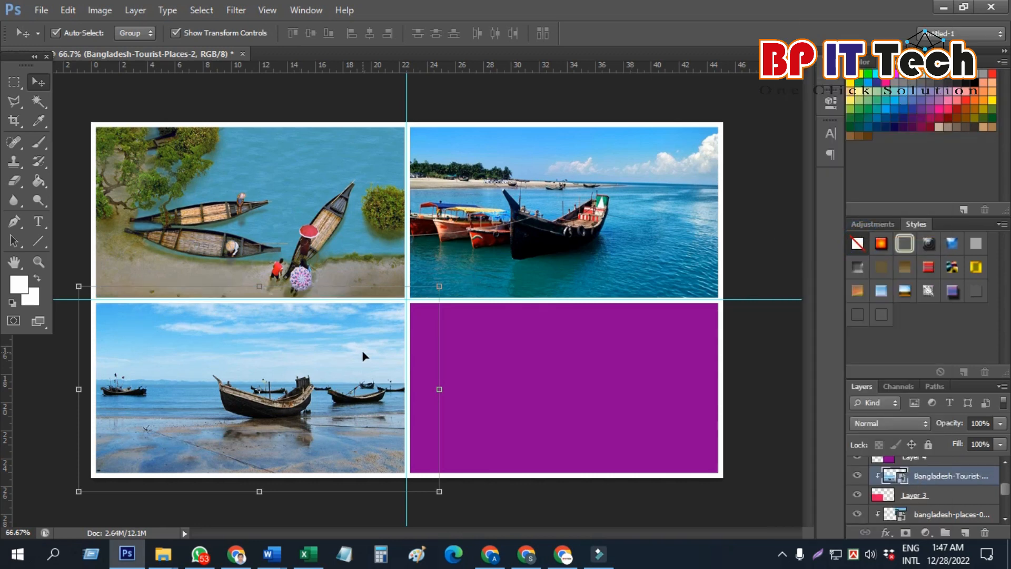
Place Screenshot-2020-12-07-at-16.45.49-1024x670.png above the purple quarter's layer and scale it down over that quarter.
click(598, 348)
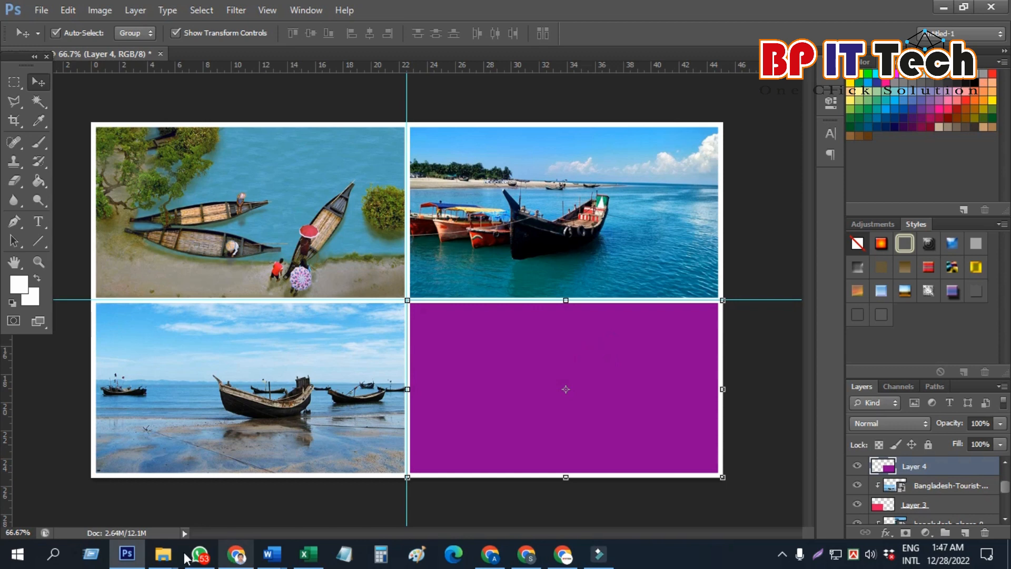
mouse_move(163, 553)
click(668, 487)
drag(421, 131, 467, 431)
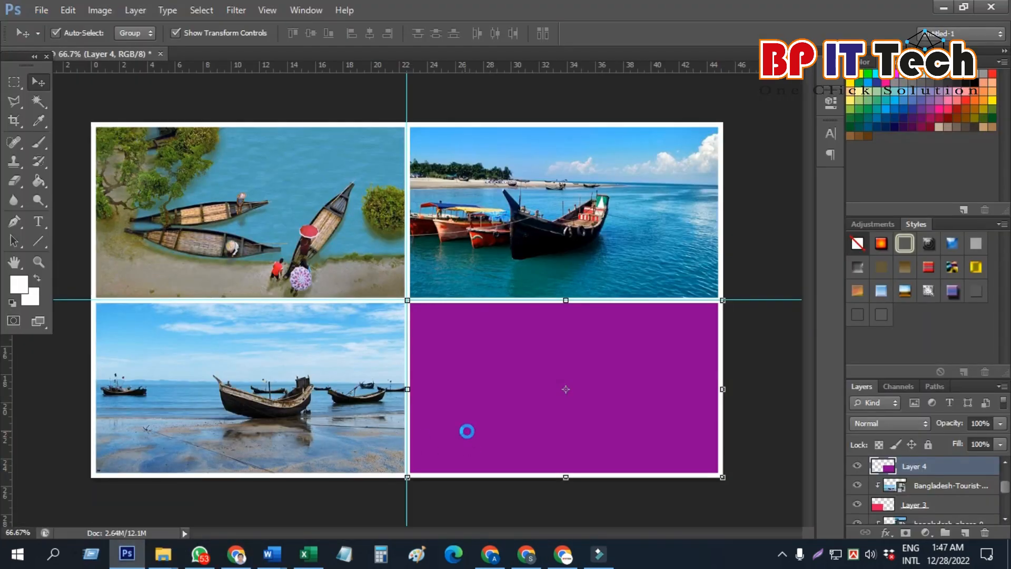
drag(614, 342, 684, 354)
drag(223, 149, 349, 229)
key(Return)
Clip the three-boats photo to the purple quarter's layer and scale it to about 65% to fit that quarter.
right_click(946, 472)
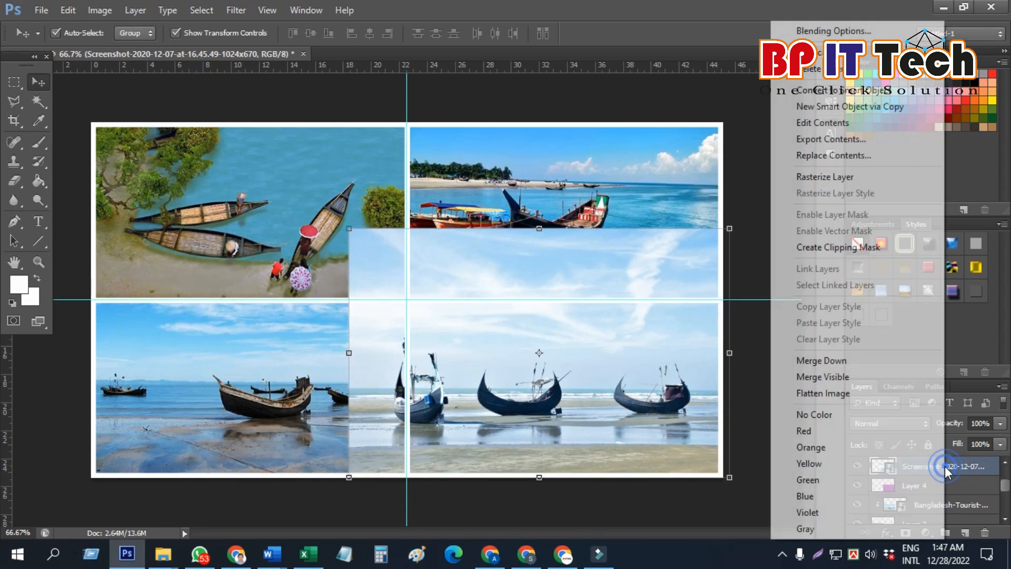
click(868, 247)
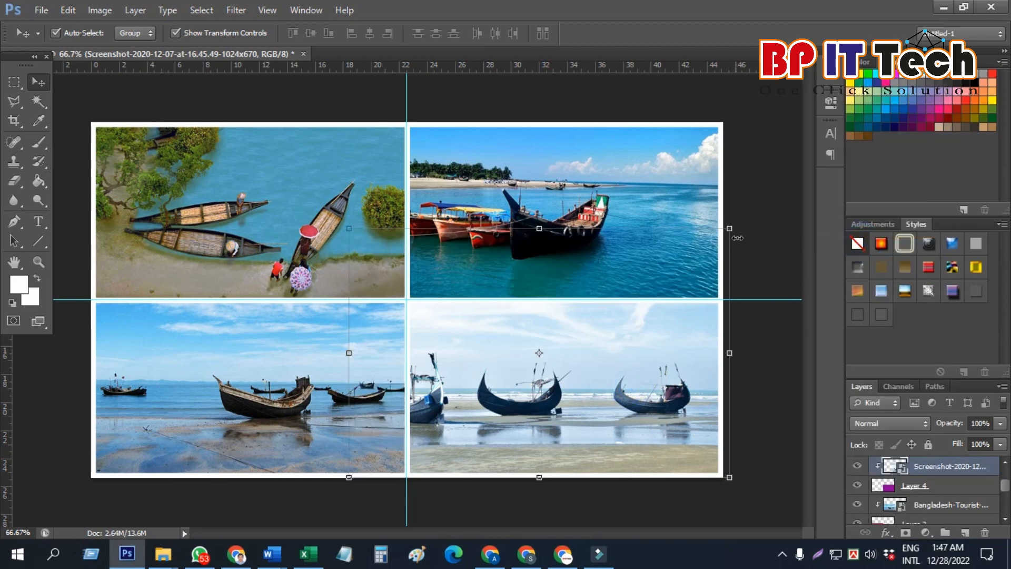
drag(345, 229, 375, 297)
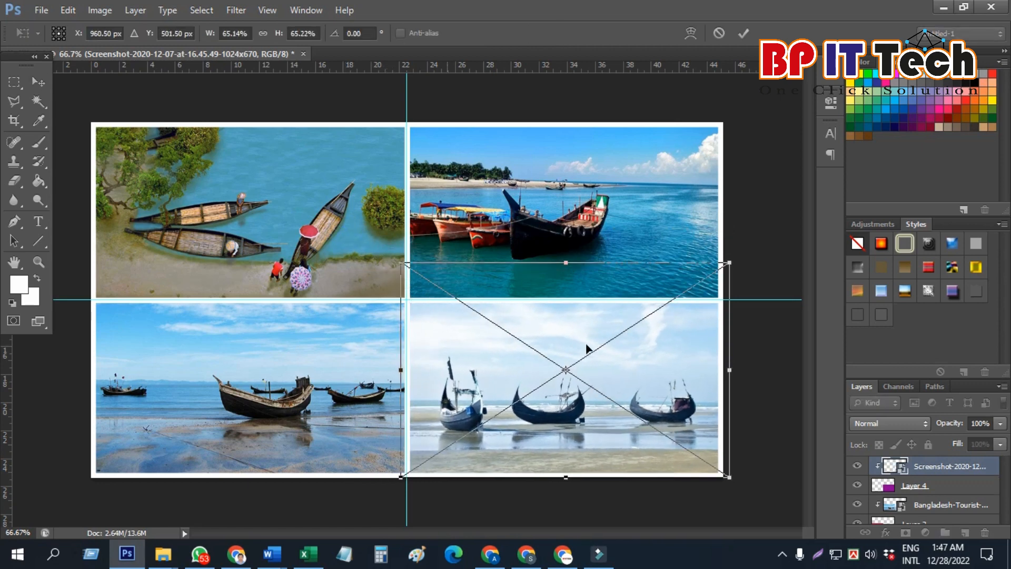
key(Return)
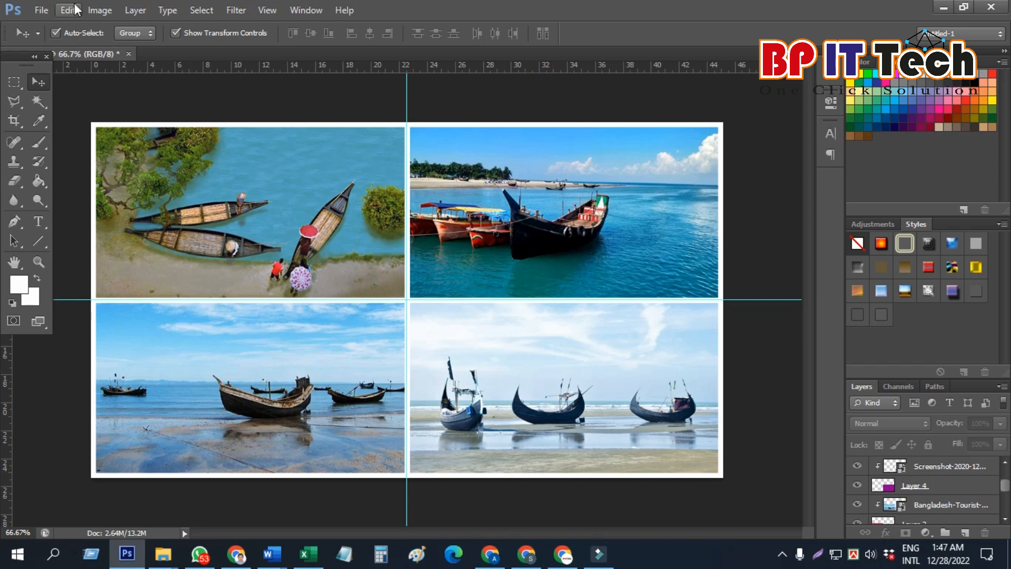
Prepare to save the collage to the Desktop in JPEG format, with a file name starting with "4 Coll".
click(42, 10)
click(78, 192)
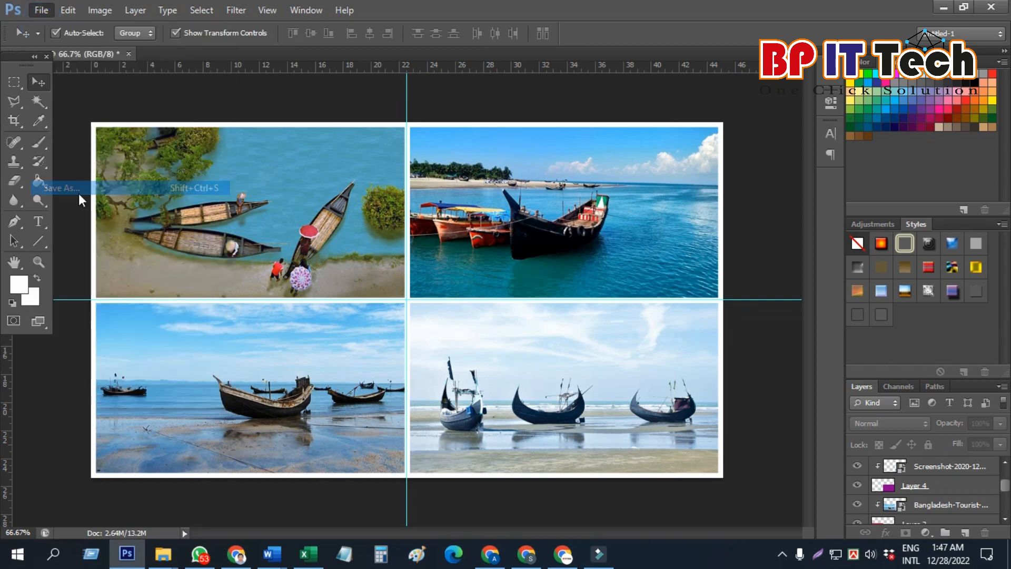
click(262, 194)
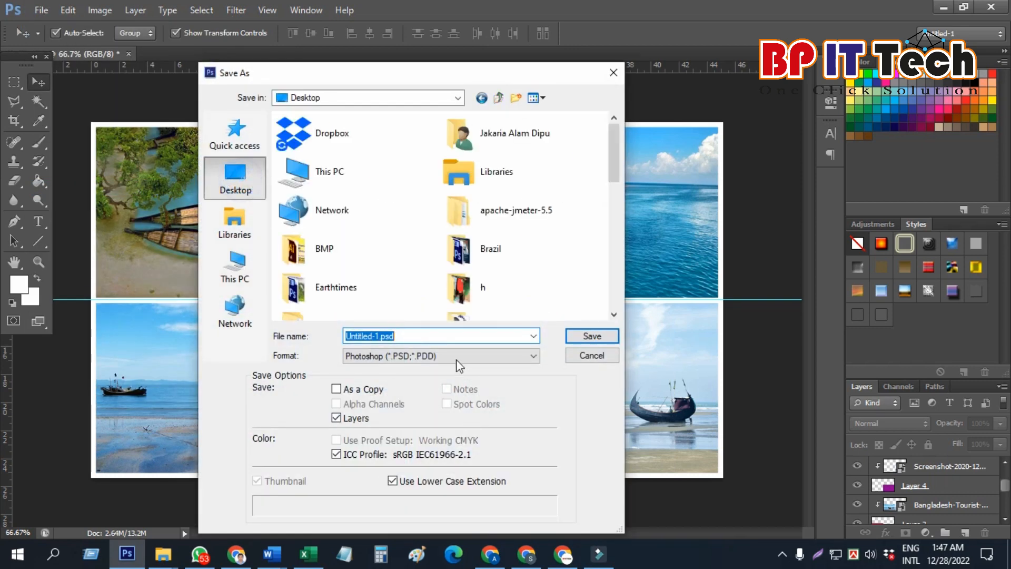
click(454, 355)
click(446, 448)
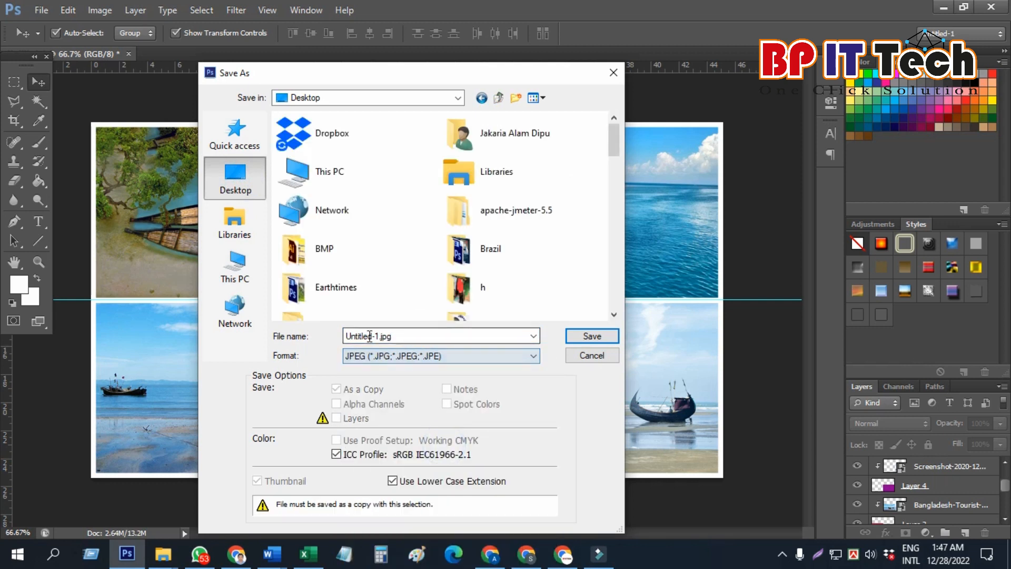
click(347, 335)
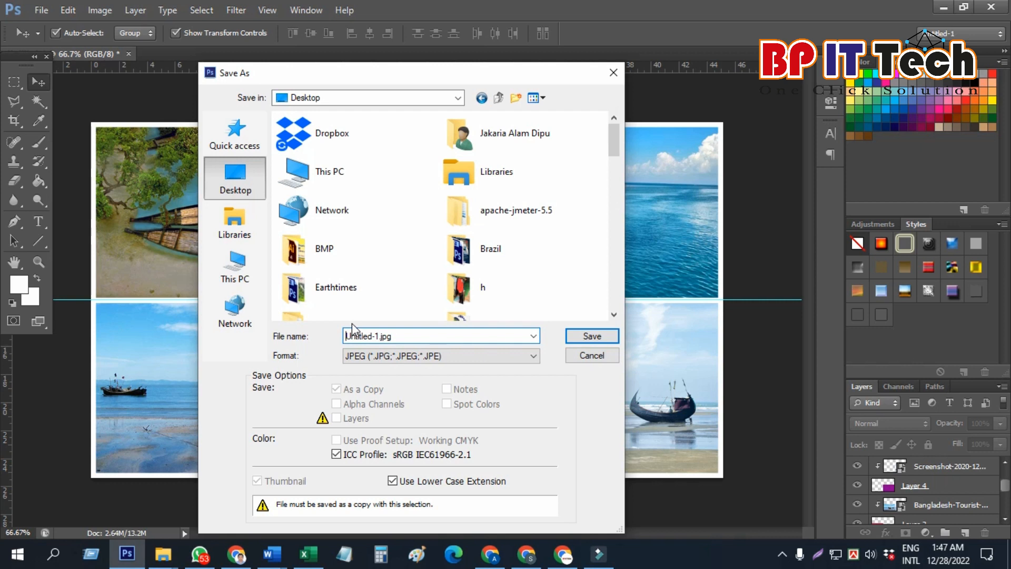
text(4)
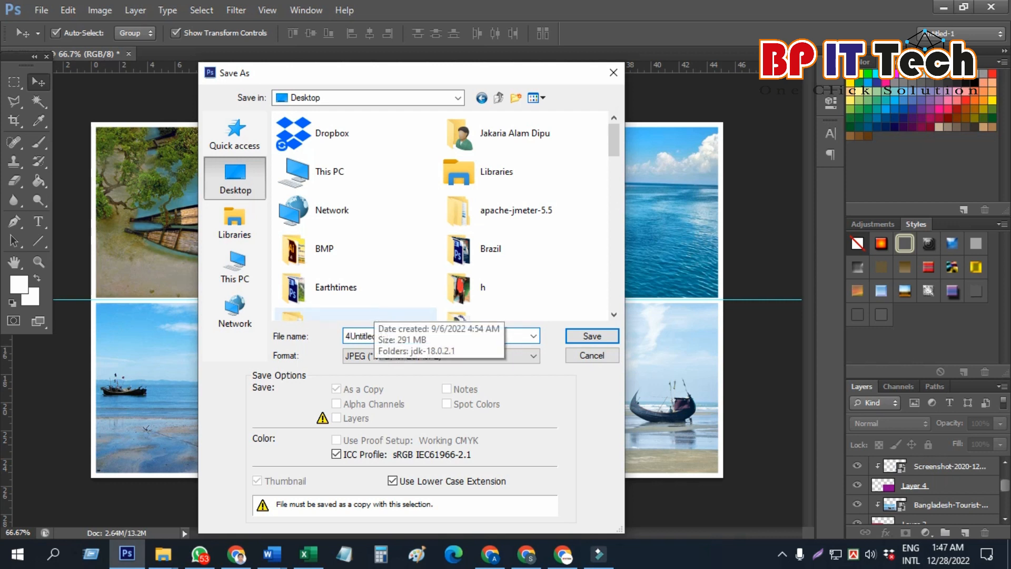
text( Coll)
Save the JPEG at quality 12 (Maximum) in Progressive format with 3 scans.
click(588, 335)
click(455, 200)
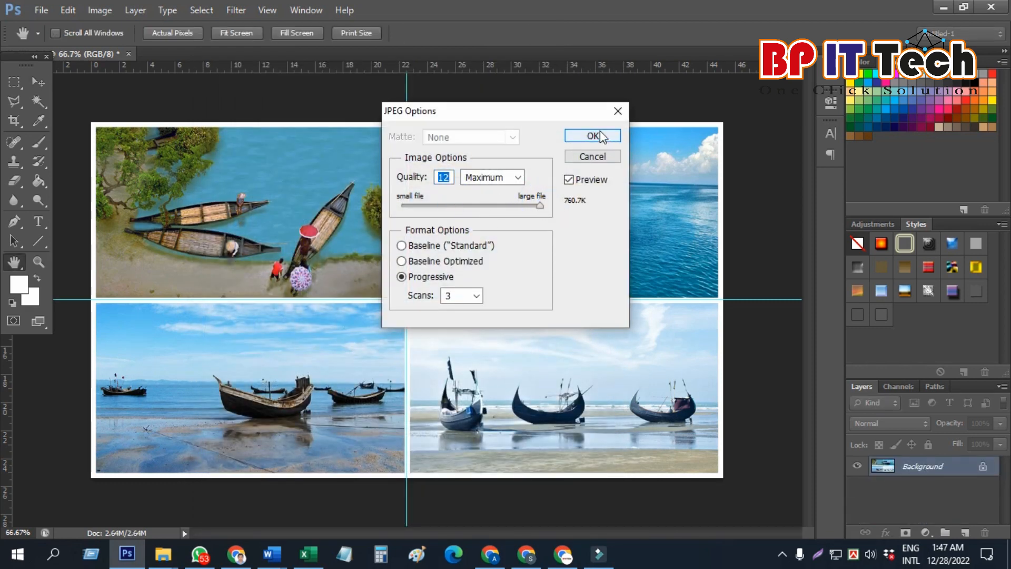
click(594, 136)
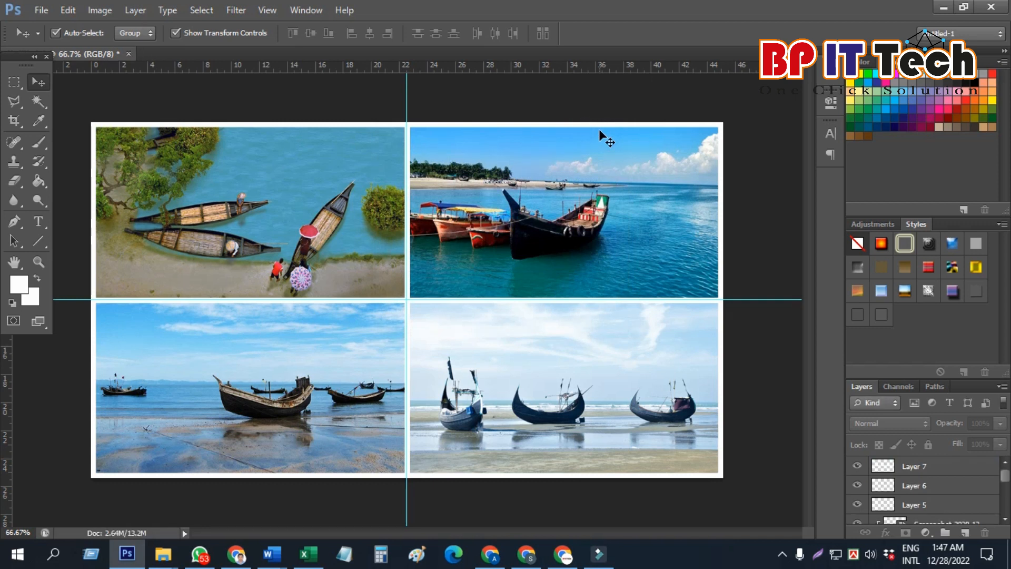